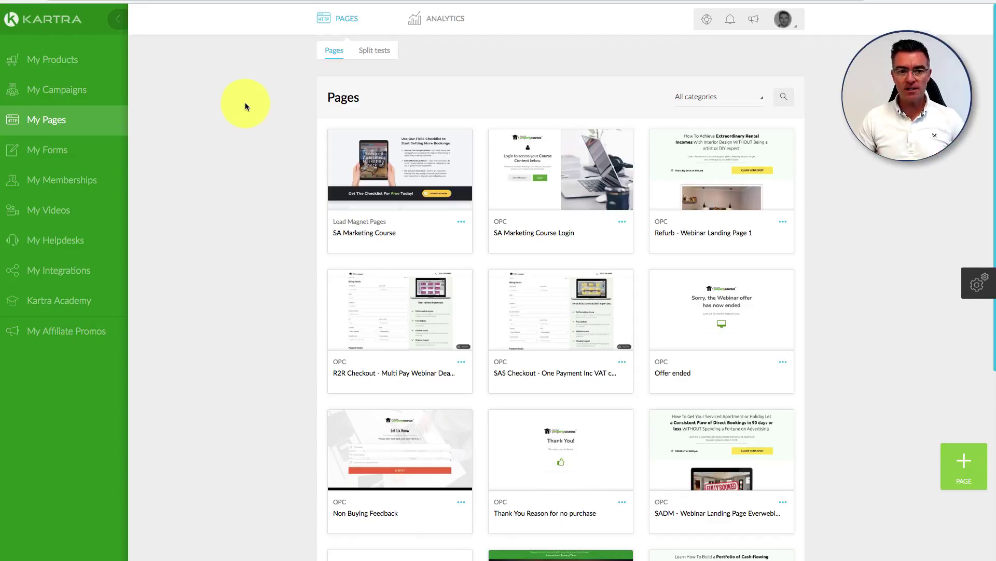
Step: Open the SA Marketing Course page in the page editor, keeping its name and Lead Magnet Pages category
click(245, 102)
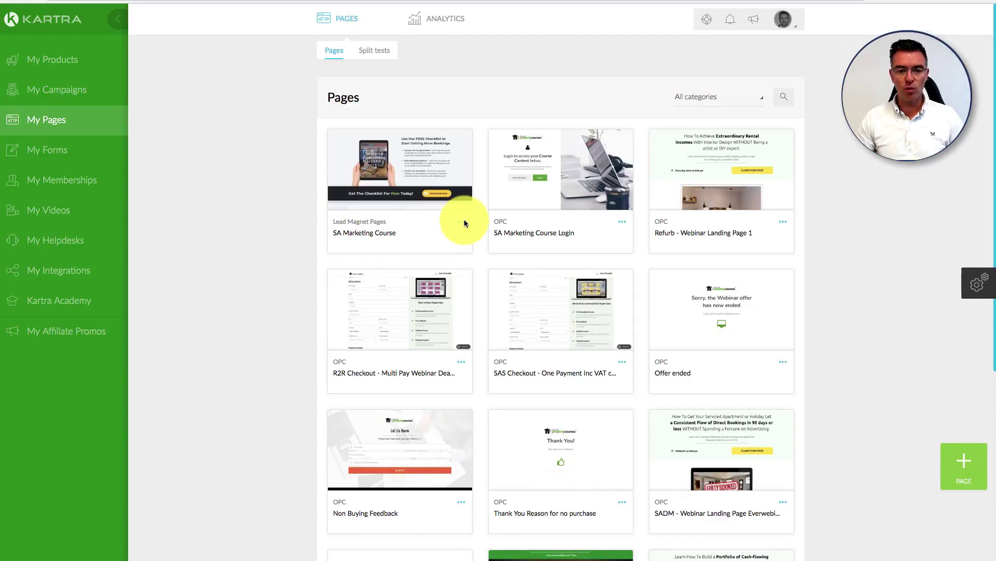
click(461, 222)
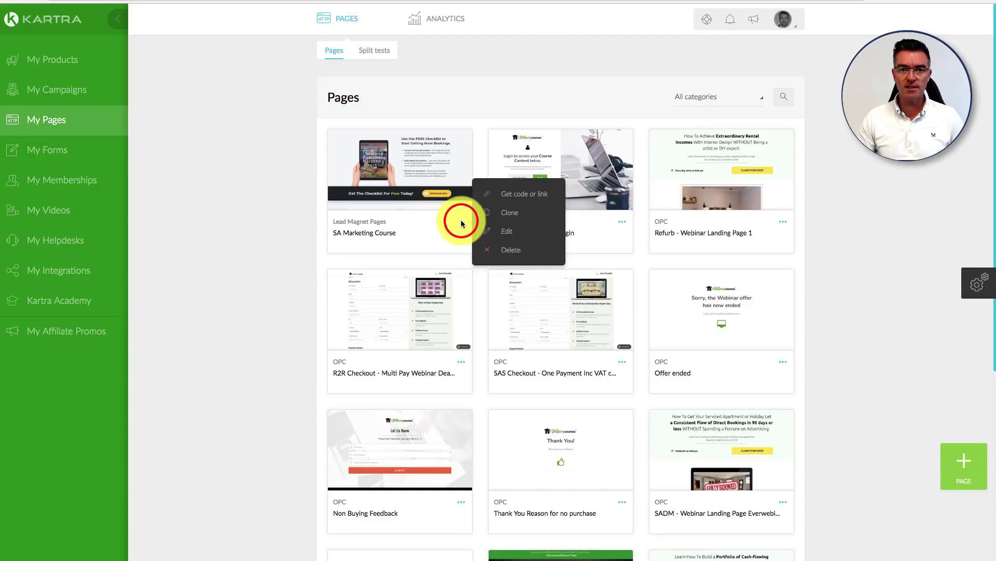
click(508, 233)
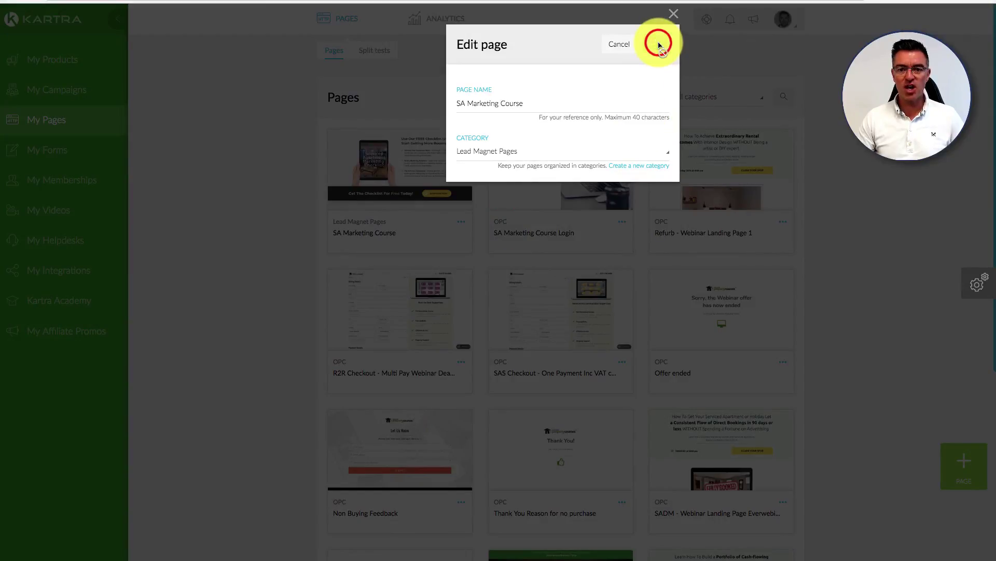
click(658, 44)
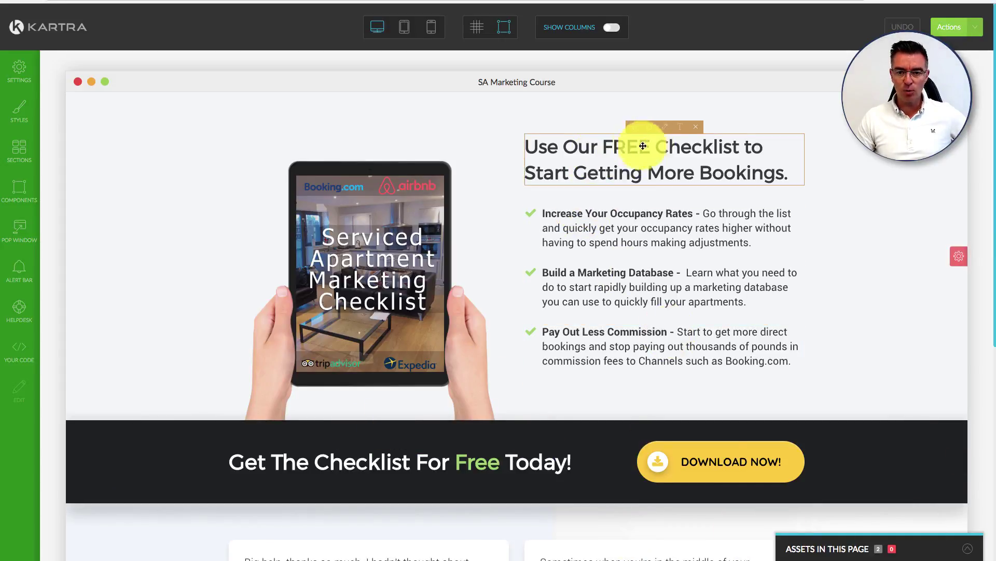
Step: Open the headline "Use Our FREE Checklist to Start Getting More Bookings." for text editing and leave it again
click(680, 128)
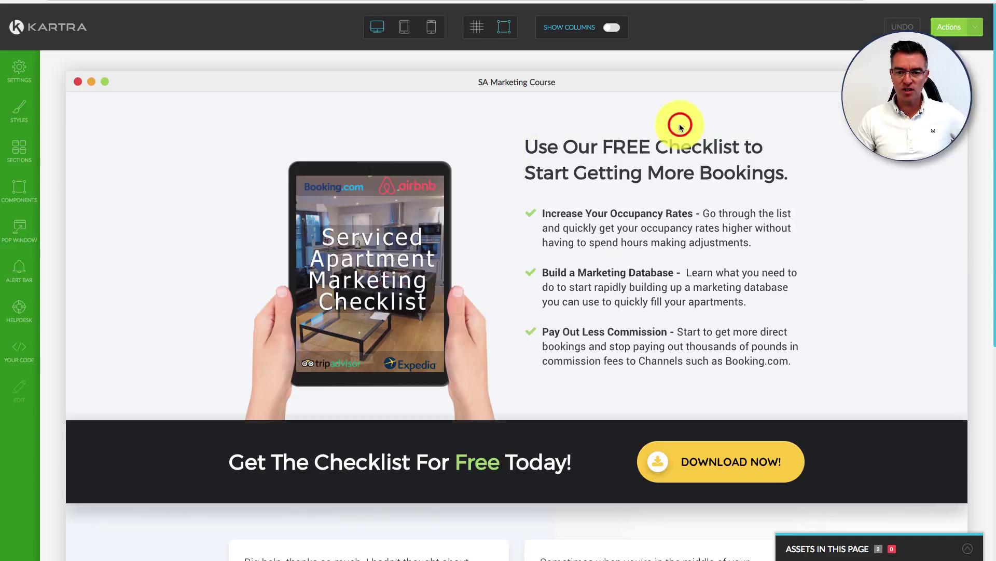
click(629, 147)
click(706, 147)
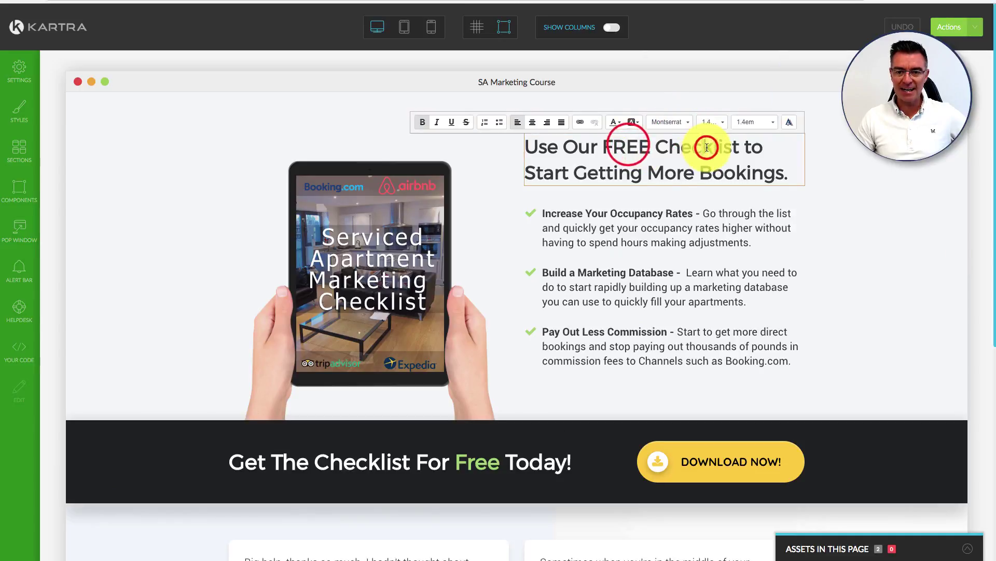
click(675, 197)
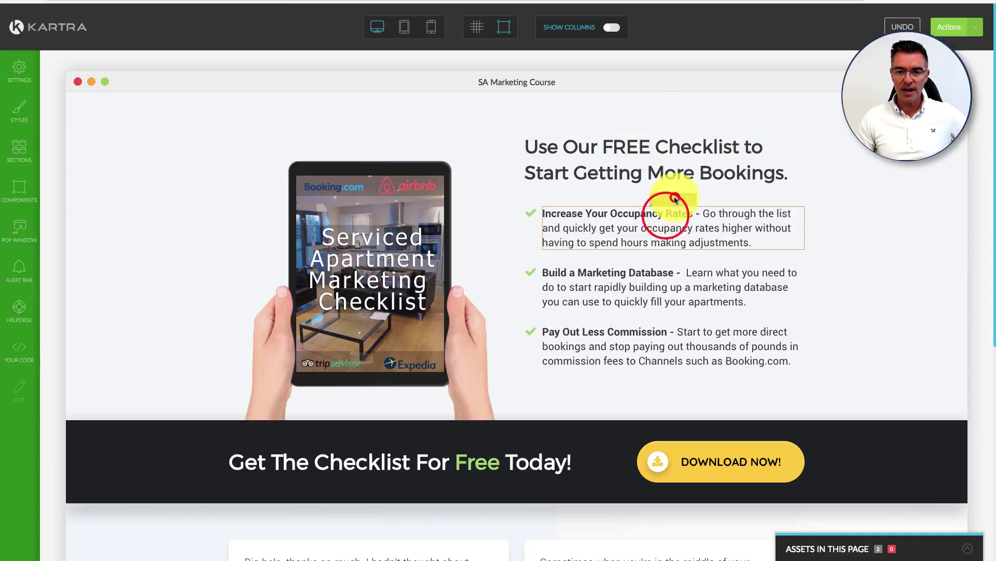
click(908, 177)
Step: View the DOWNLOAD NOW! button's link settings with the Pop an opt-in form option and its form, and close both
scroll(759, 312, down, 1)
scroll(759, 312, down, 2)
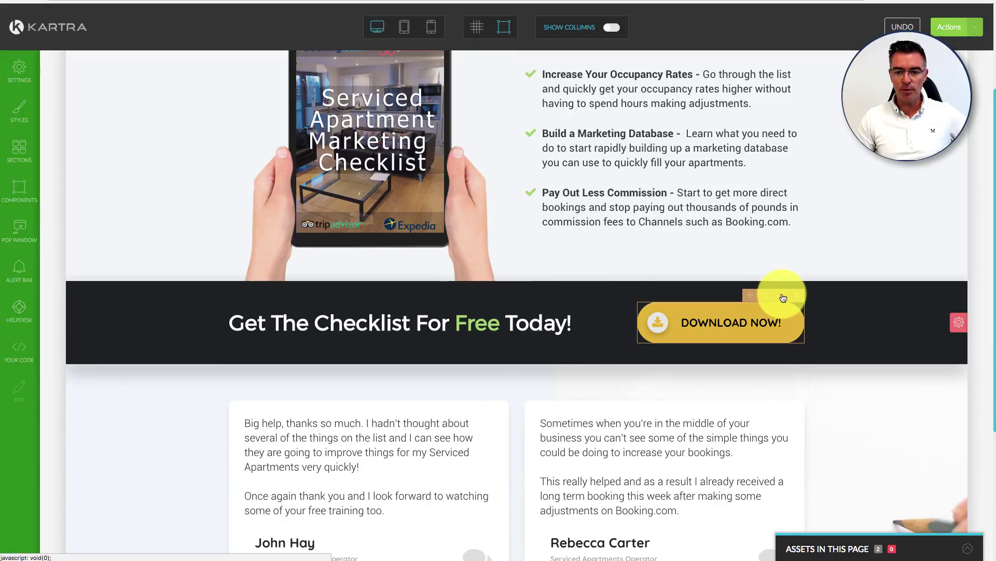
click(782, 296)
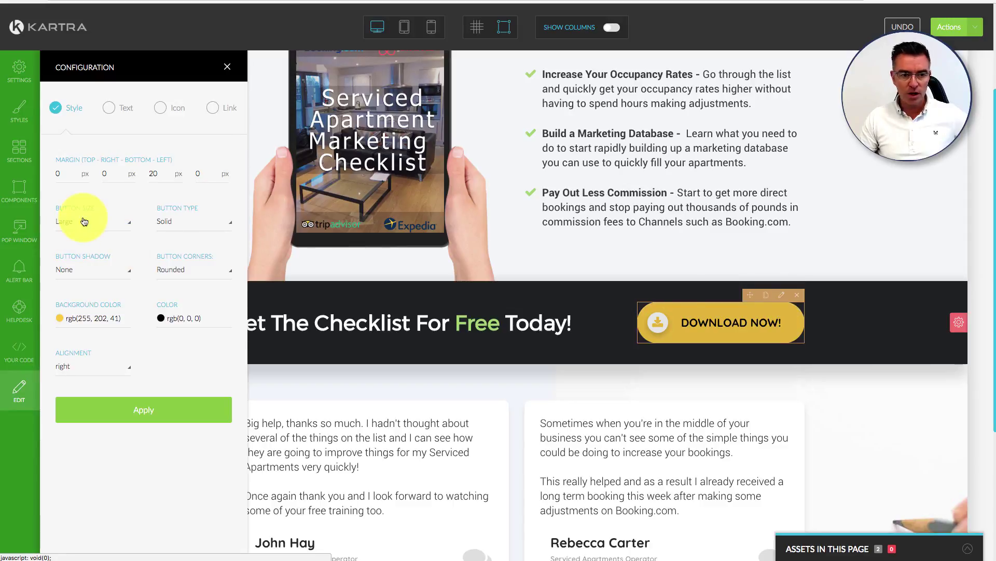
click(213, 110)
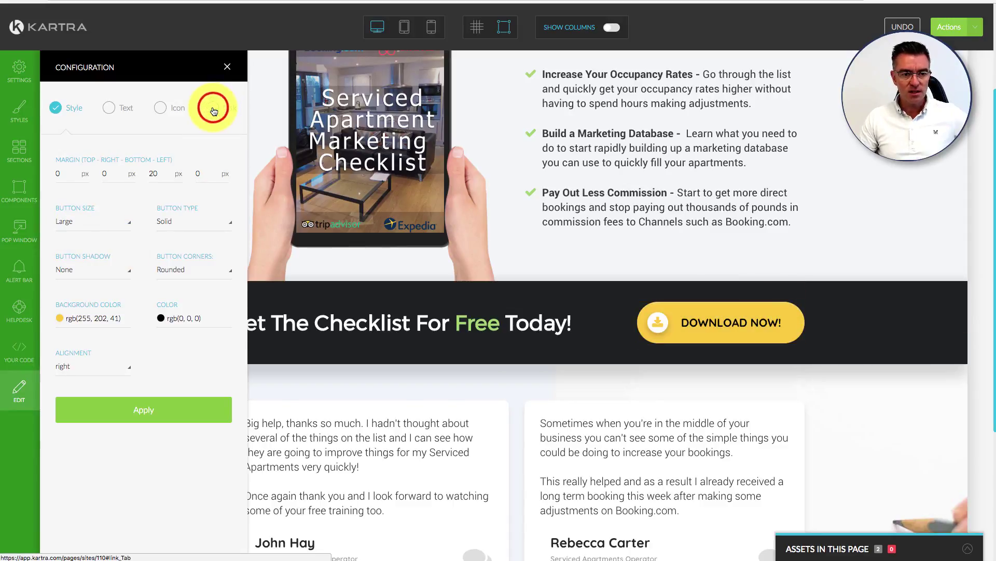
click(62, 222)
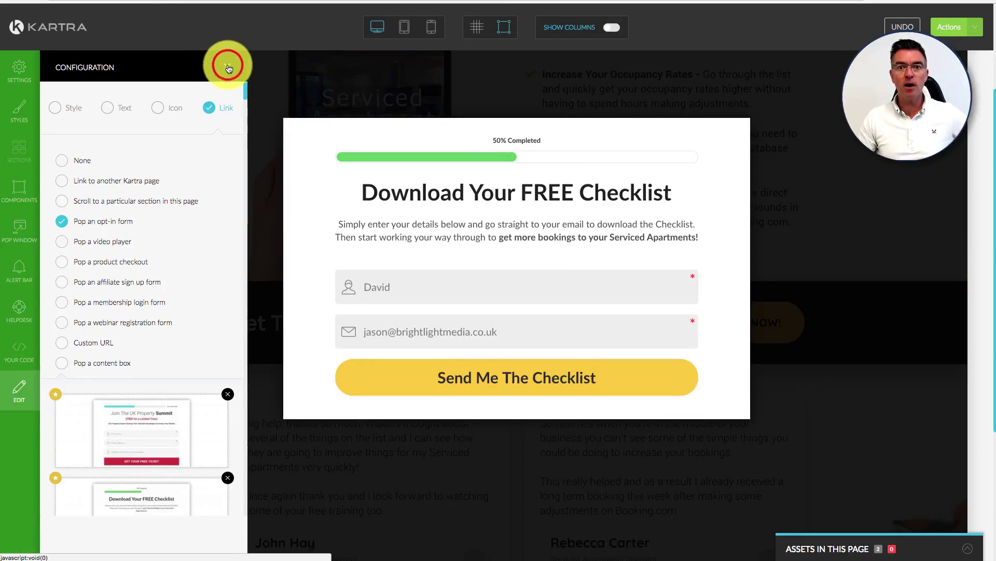
click(227, 66)
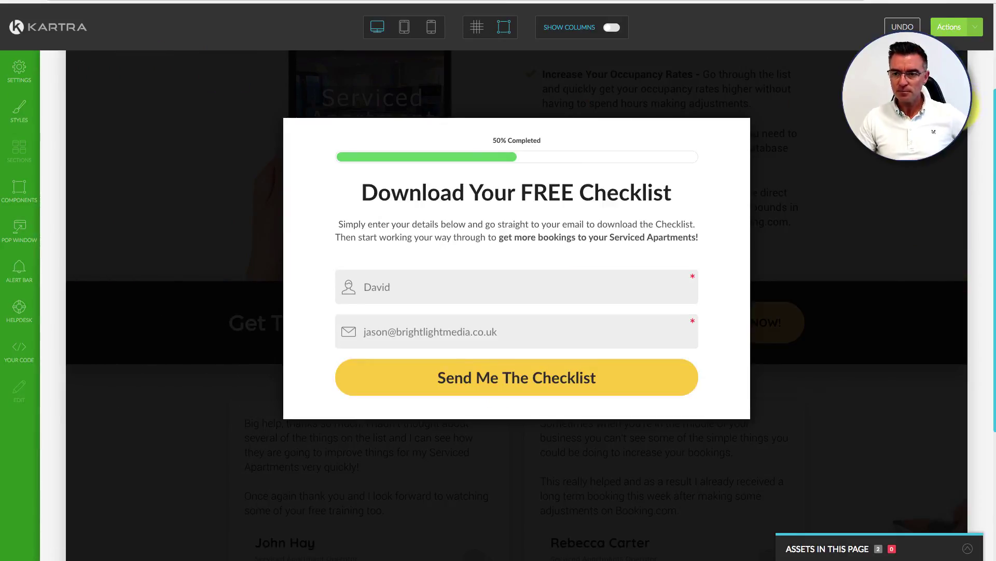
click(968, 104)
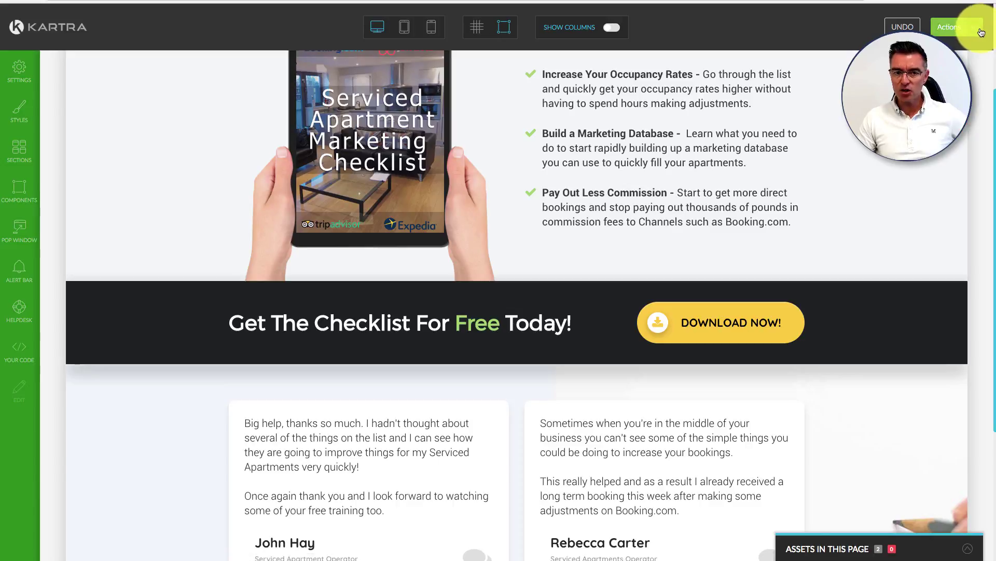
Step: Look over the testimonials and footer of the page, and exit to the dashboard without saving
scroll(834, 187, down, 3)
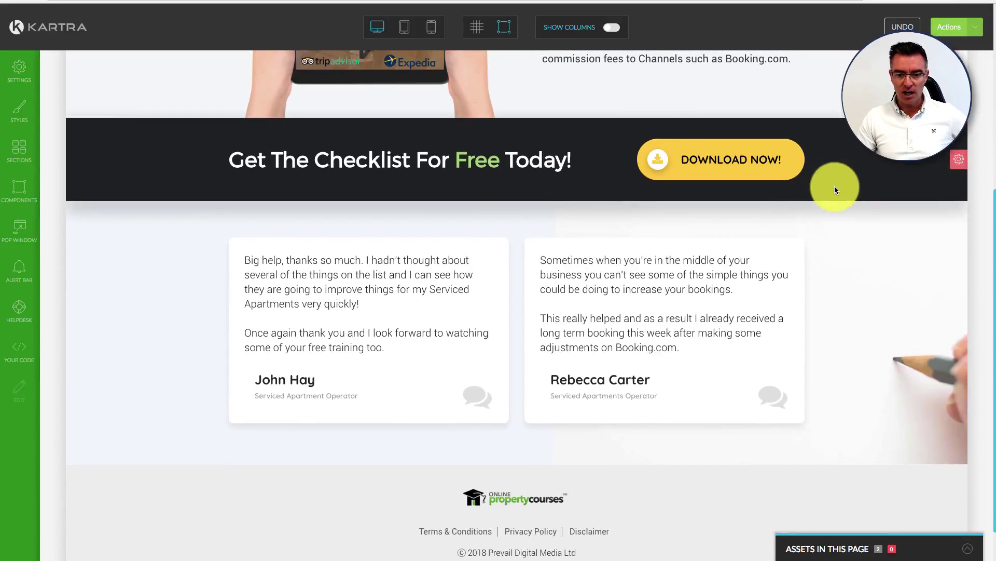
scroll(765, 249, up, 5)
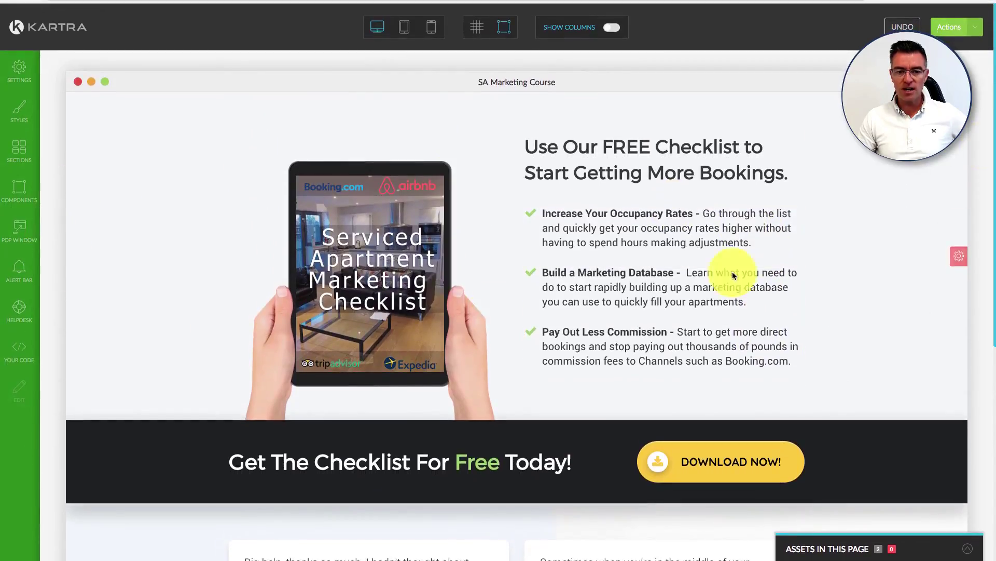
click(979, 33)
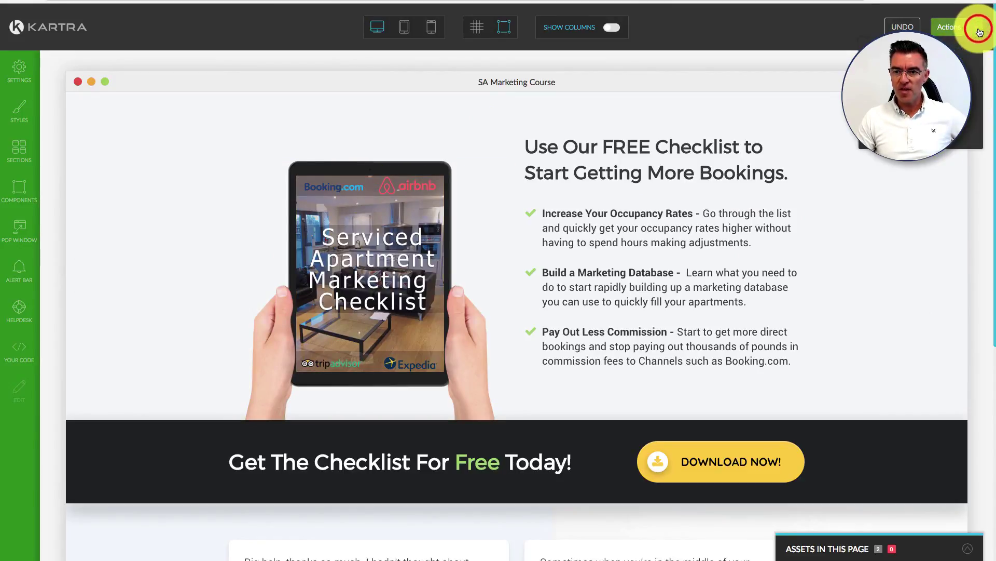
click(929, 138)
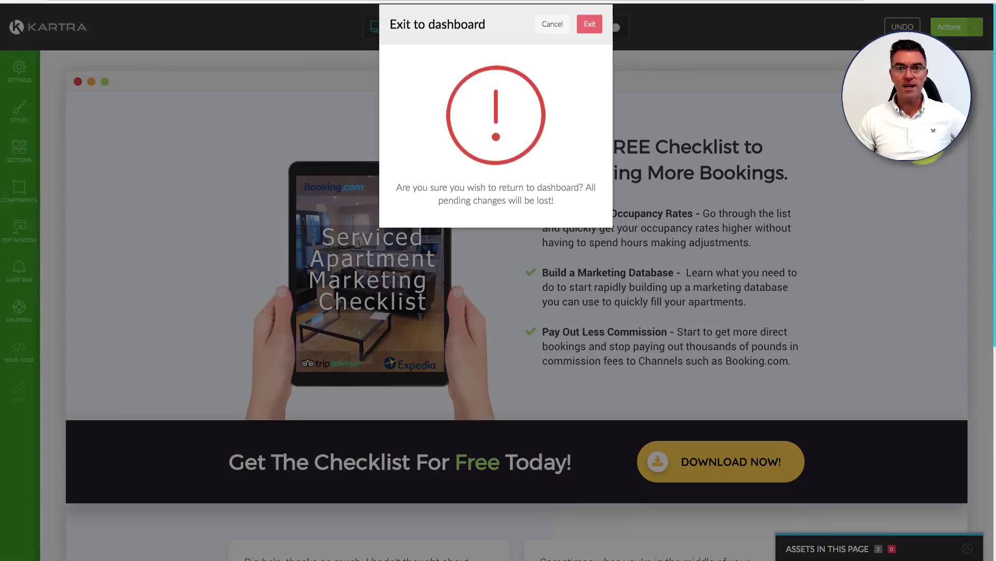
click(590, 45)
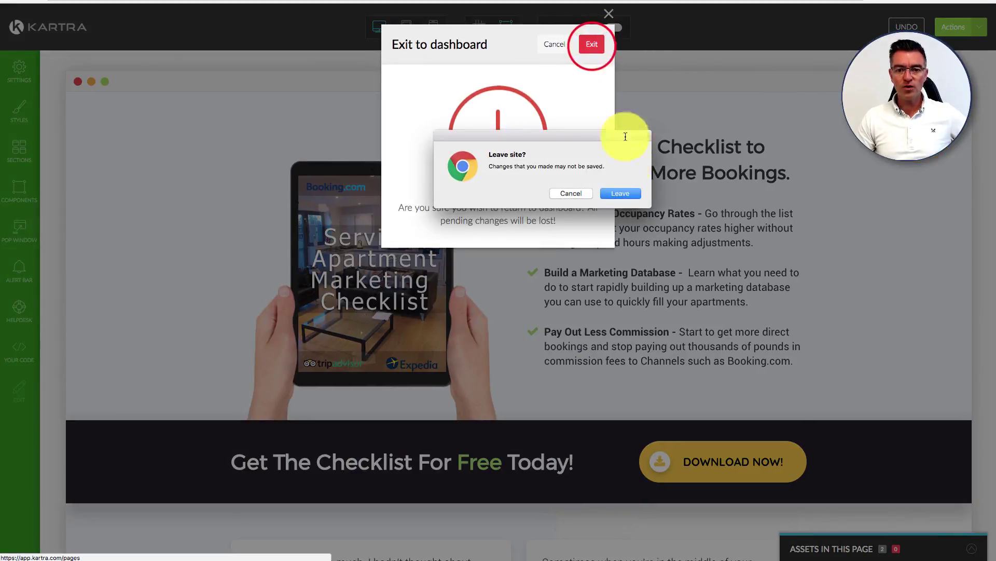
click(627, 191)
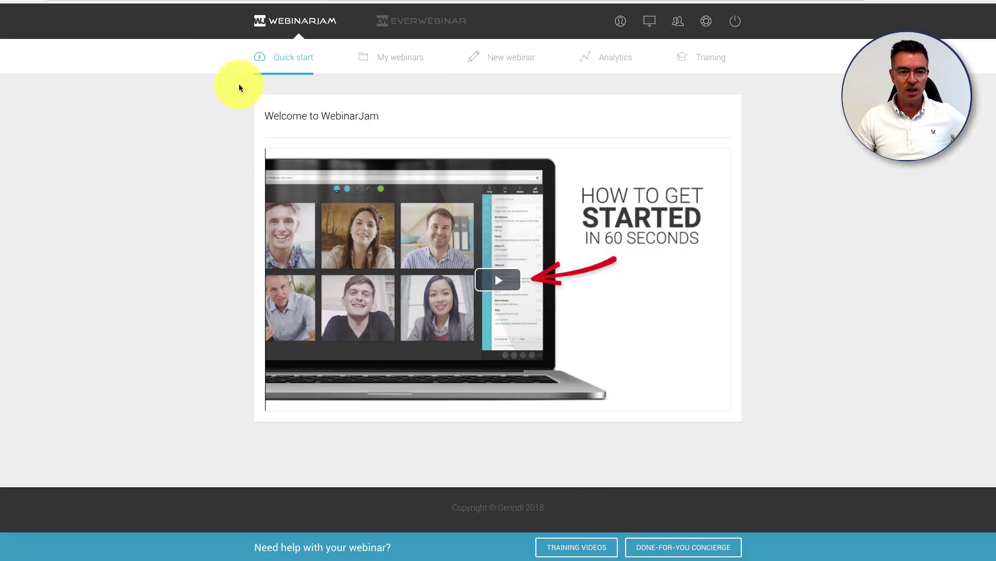
Step: Switch to WebinarJam, view its webinars, and find "How to Fill Your Apartment in less than 90 Days JIT" among the EverWebinar webinars
click(413, 59)
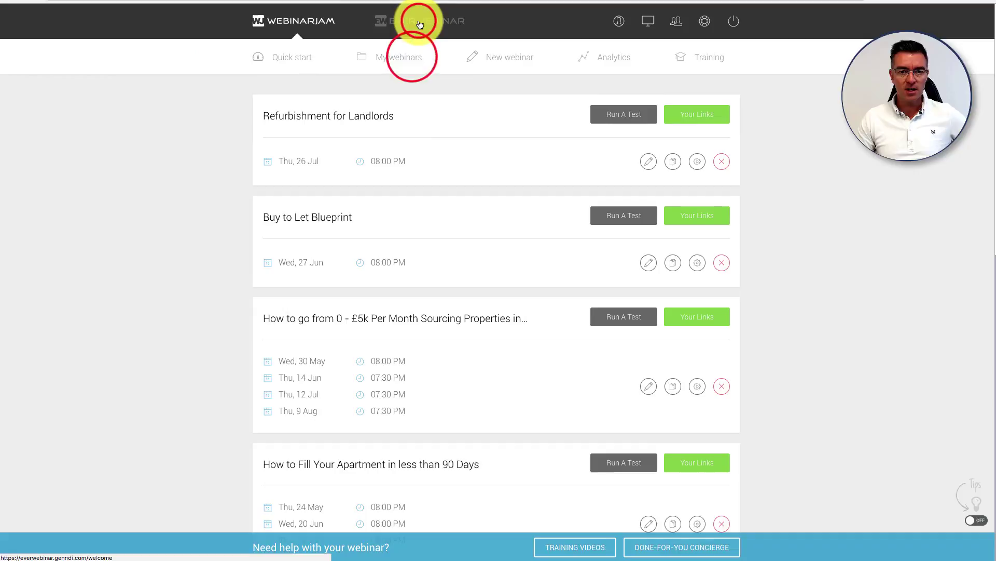
click(419, 23)
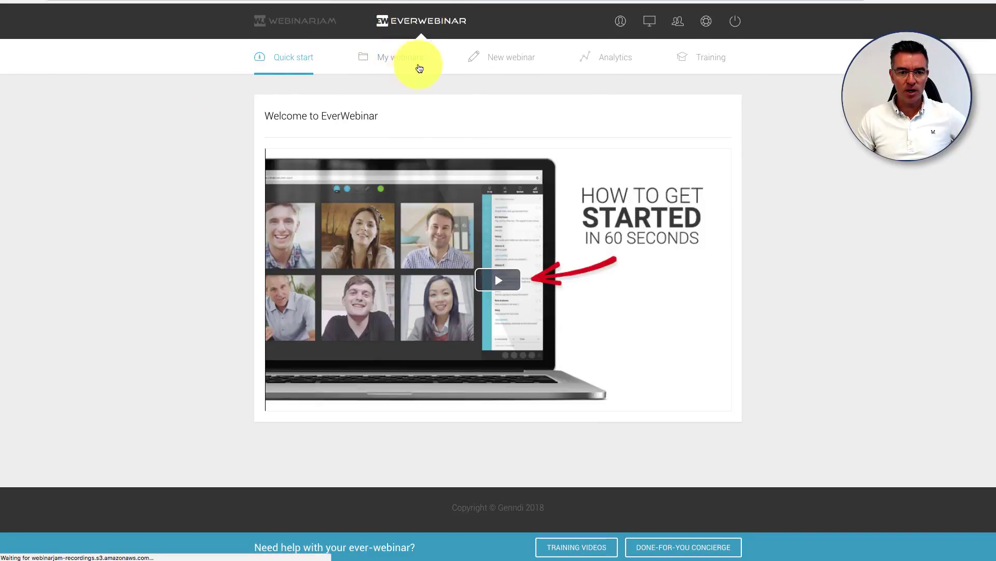
click(411, 58)
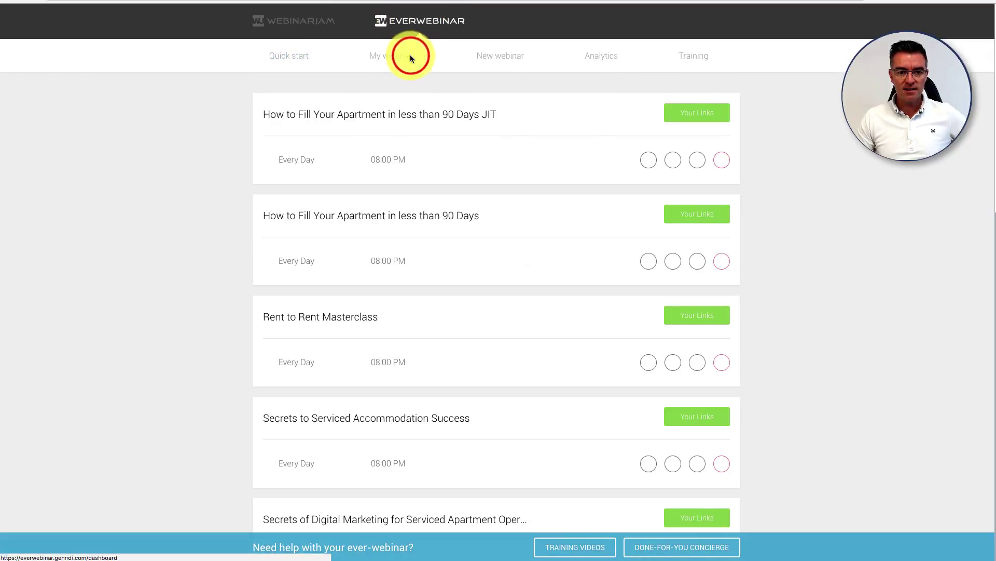
drag(265, 115, 506, 115)
click(506, 115)
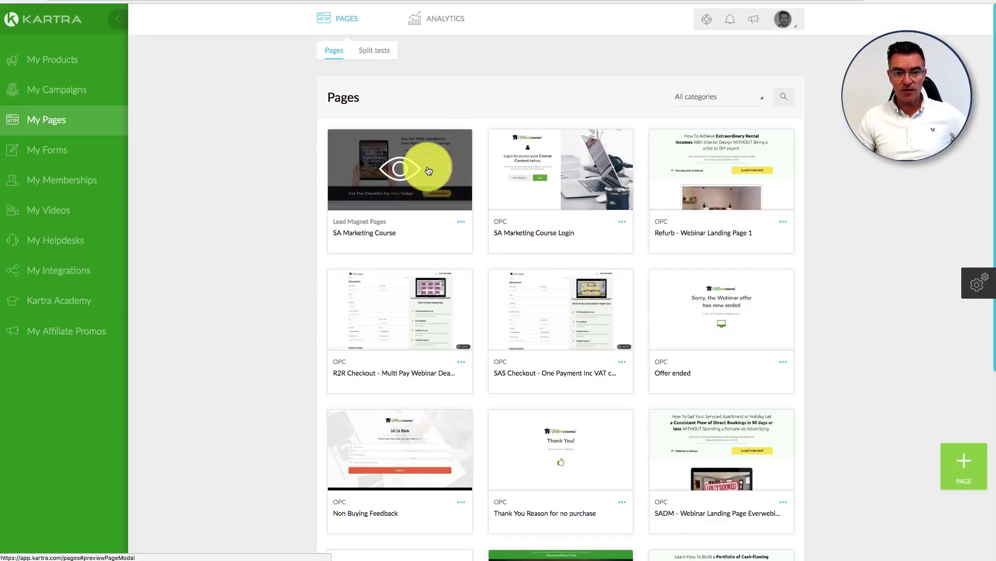
Step: Switch to Kartra, preview the SA Marketing Course page and close the preview
click(404, 167)
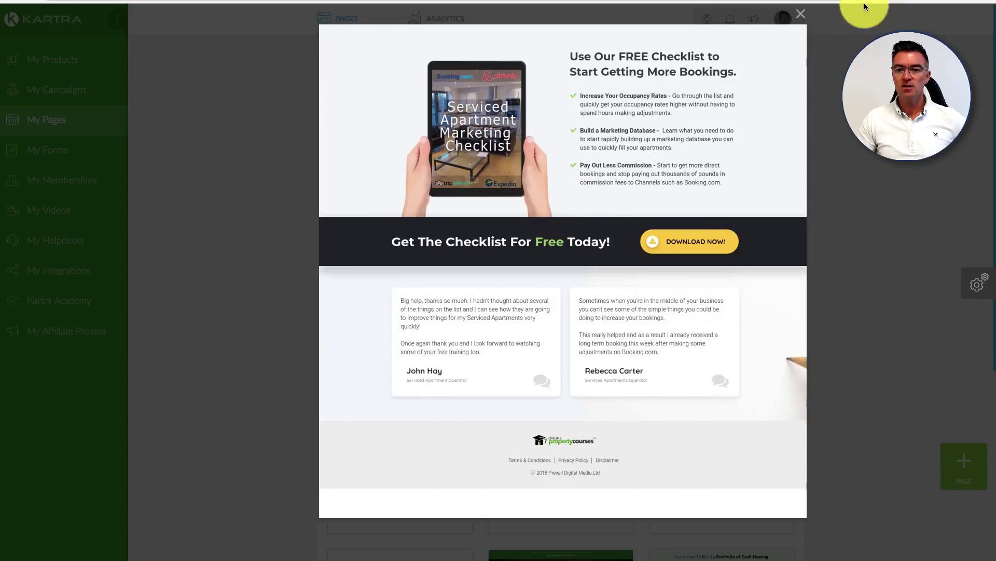
click(801, 14)
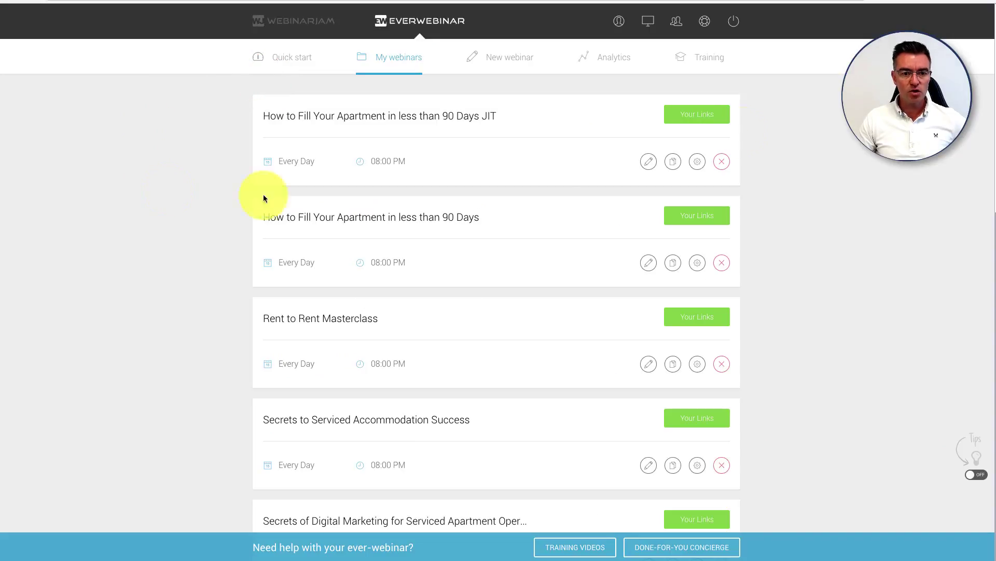
Step: In EverWebinar, copy the JIT webinar's get-more-bookings registration link and open it in a new browser tab
click(700, 114)
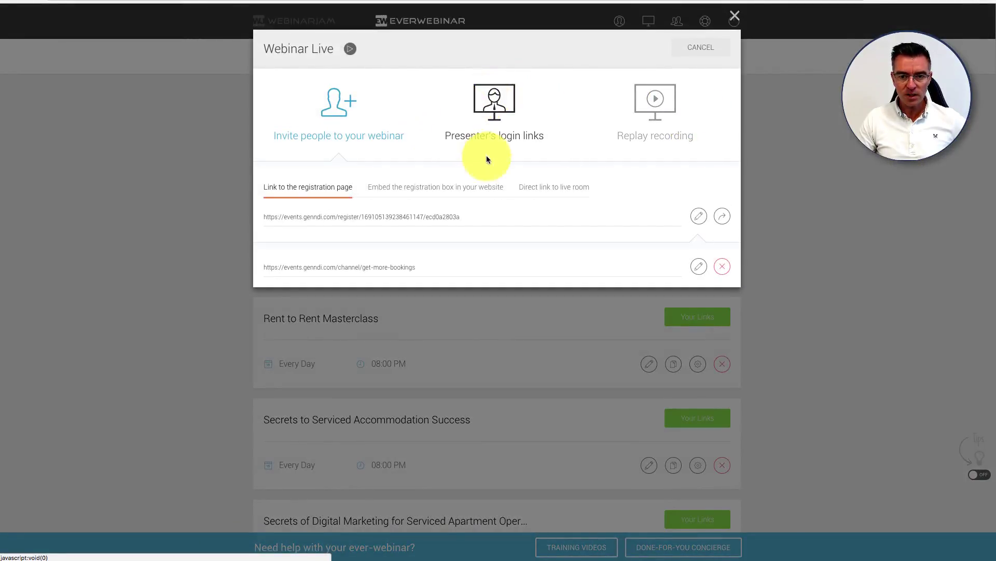
drag(464, 218, 458, 224)
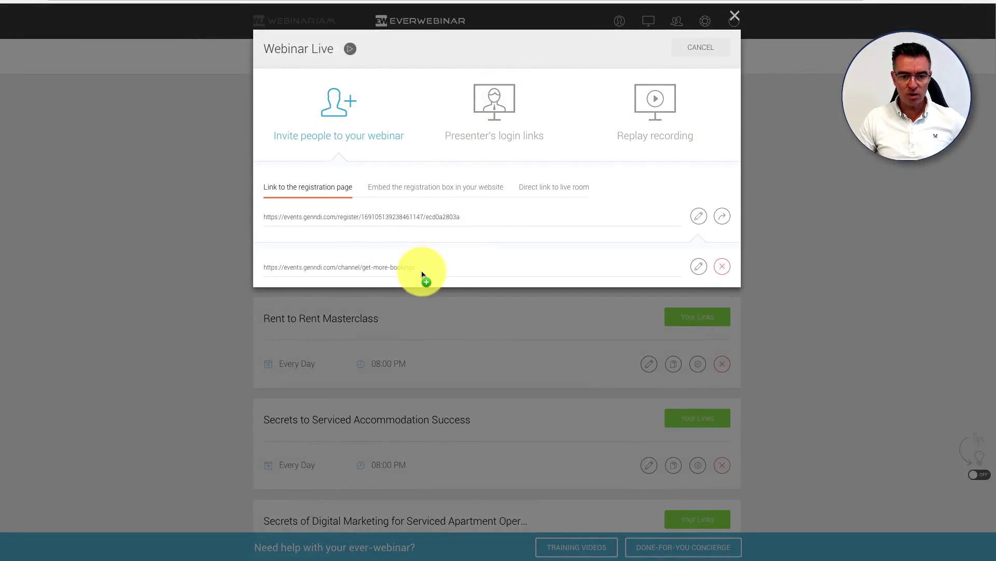
drag(420, 267, 257, 267)
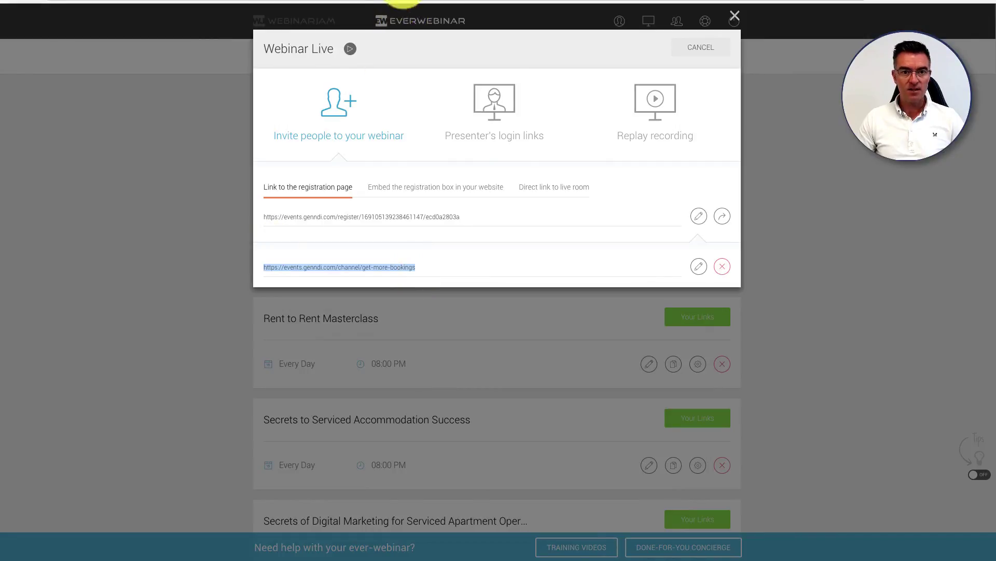
key(super+t)
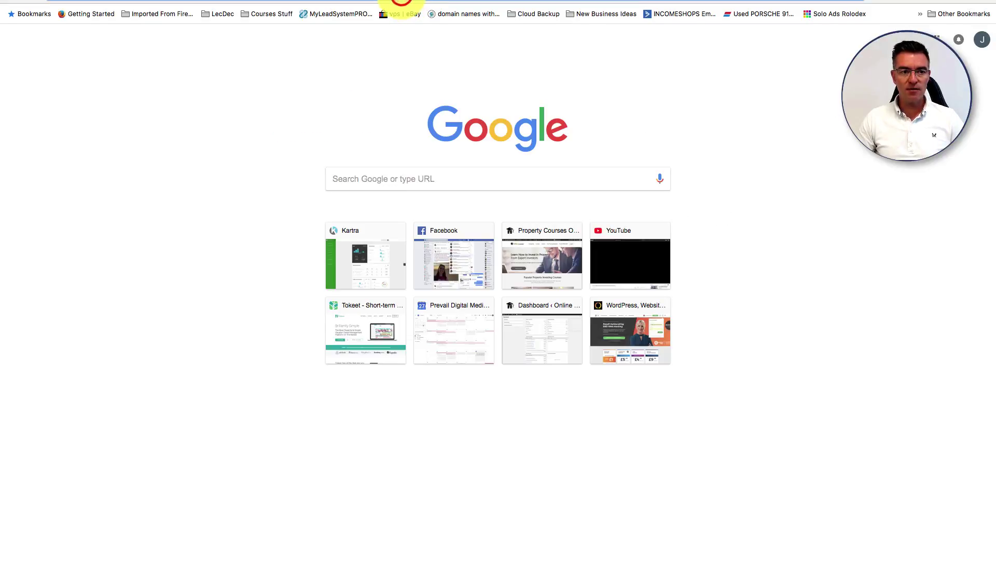
key(super+v)
key(Return)
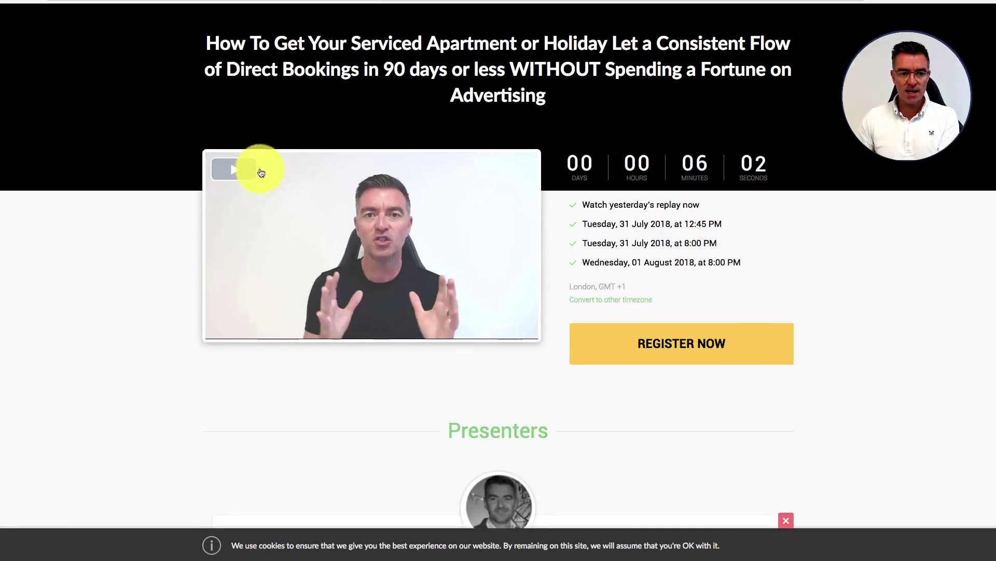
Step: Play a few seconds of the presenter's video on the registration page and pause it
click(232, 177)
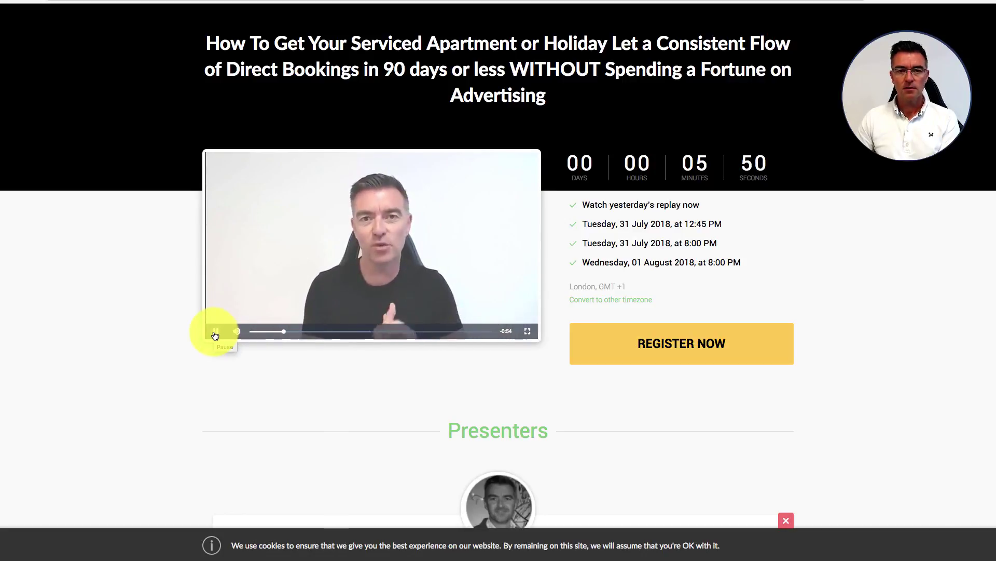
click(214, 332)
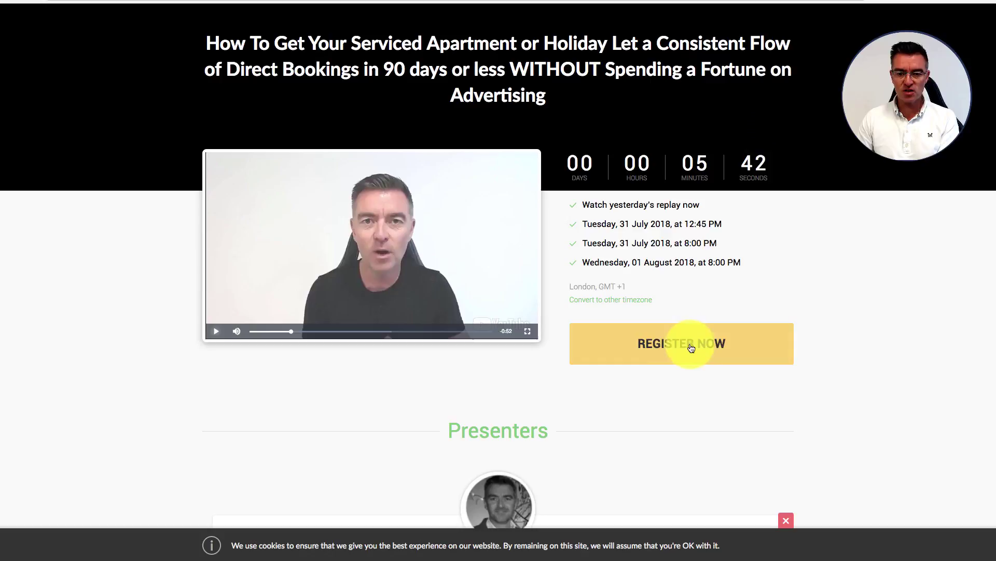
Step: Postpone the iCloud connection notice and open the webinar's registration form
click(679, 161)
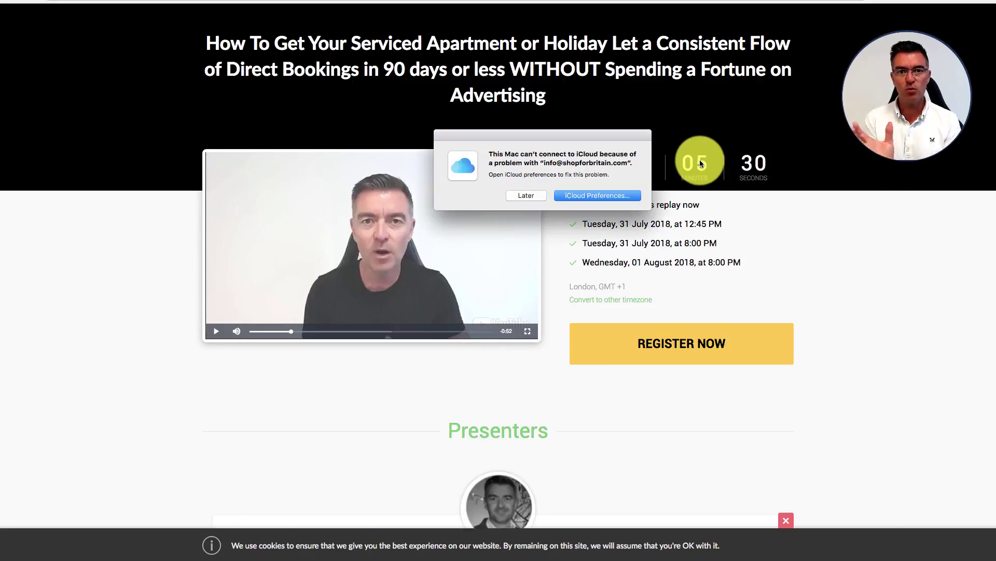
click(520, 193)
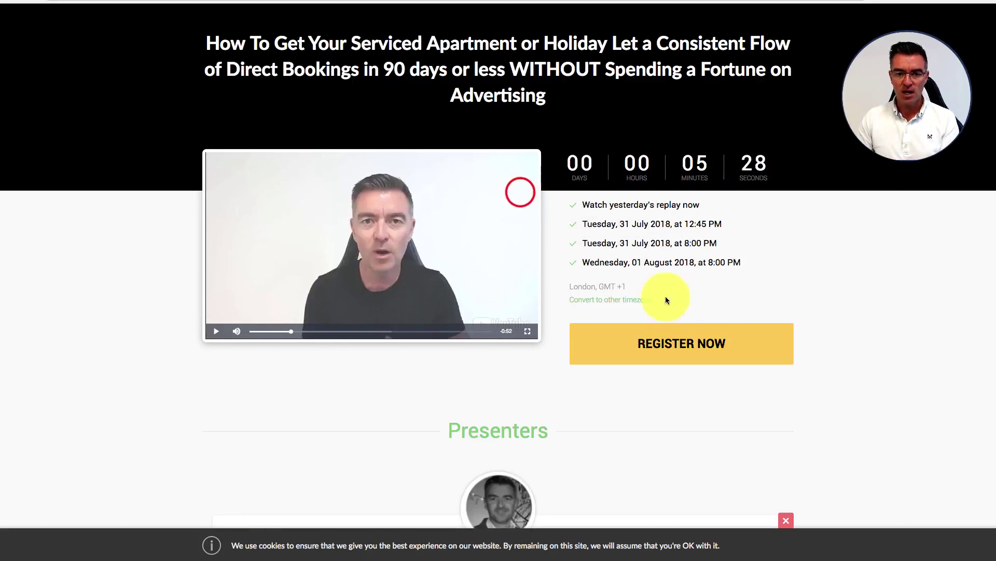
click(668, 343)
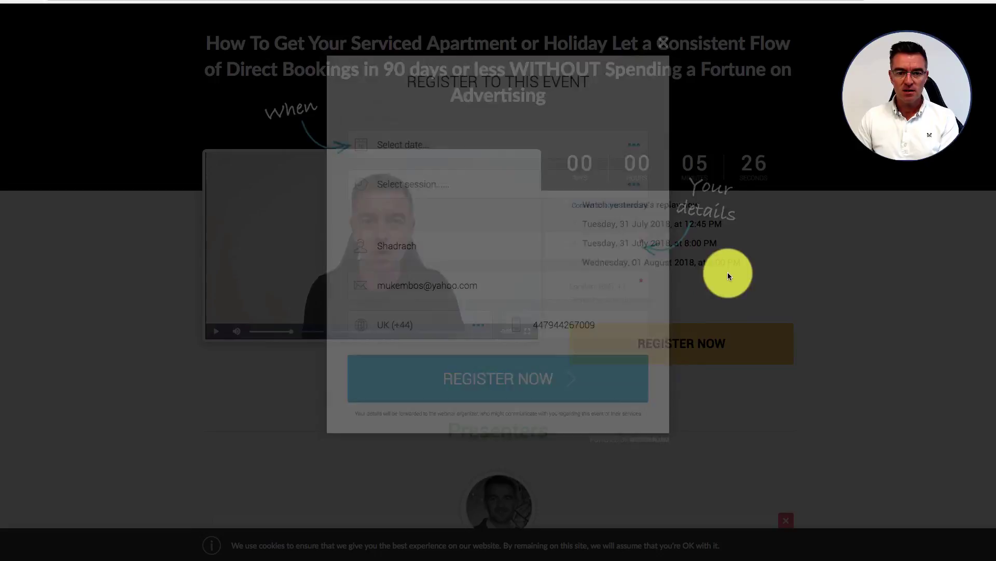
Step: Choose Tuesday, 31 July 2018 and the 12:45 pm London session in the webinar registration form
click(435, 144)
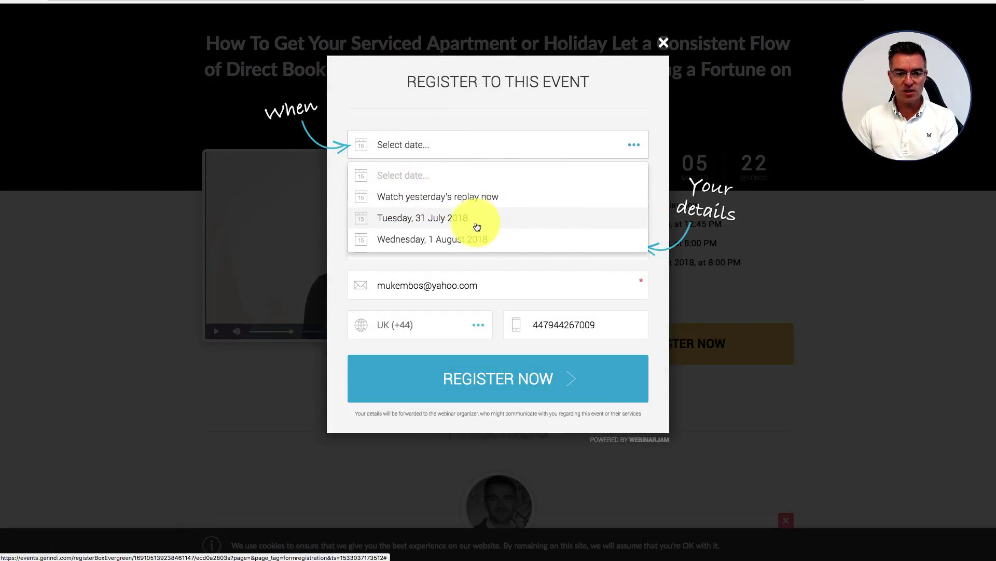
click(436, 217)
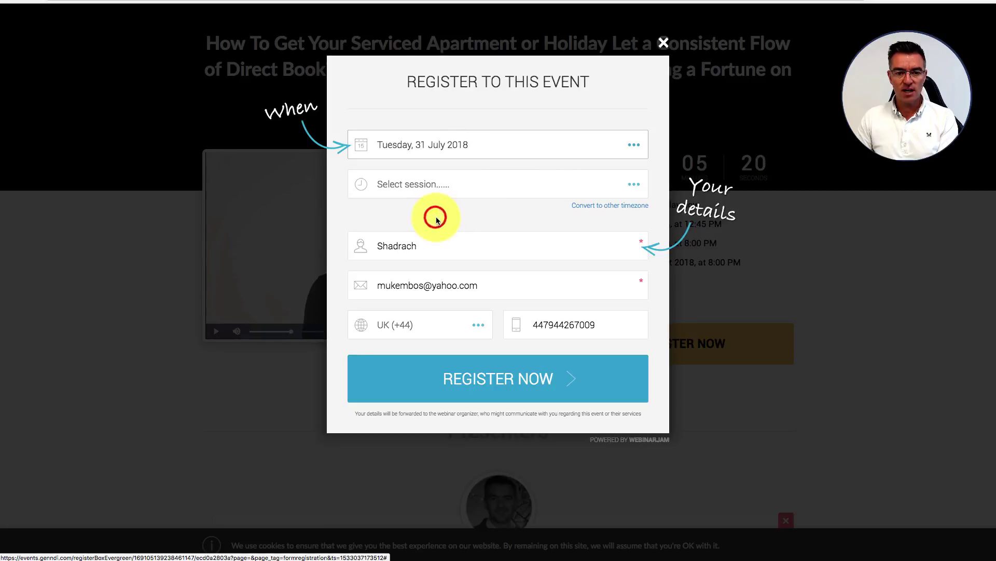
click(457, 184)
click(434, 236)
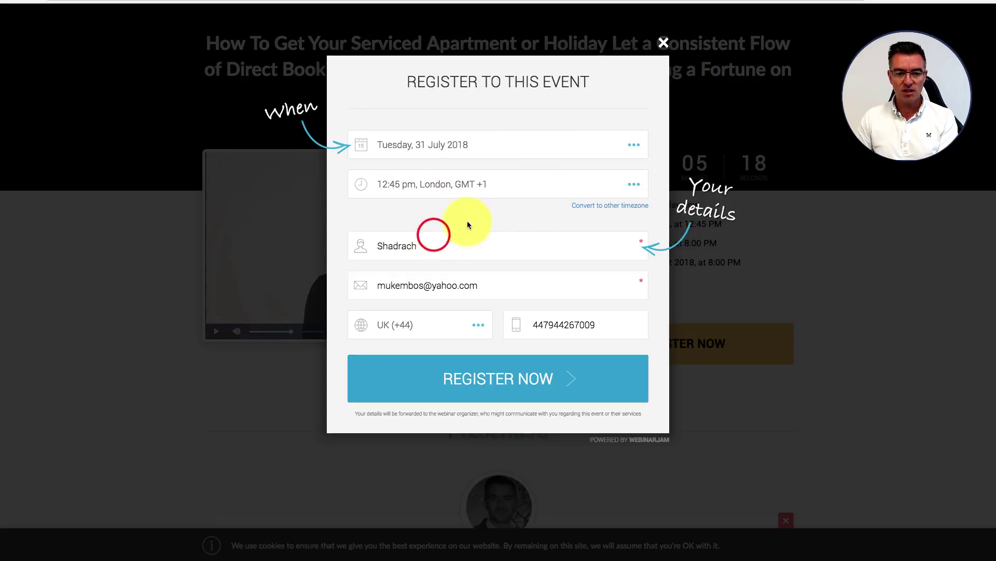
Step: Overwrite the prefilled email address in the registration form and close the form without registering
double_click(461, 286)
drag(359, 289, 338, 283)
text(com)
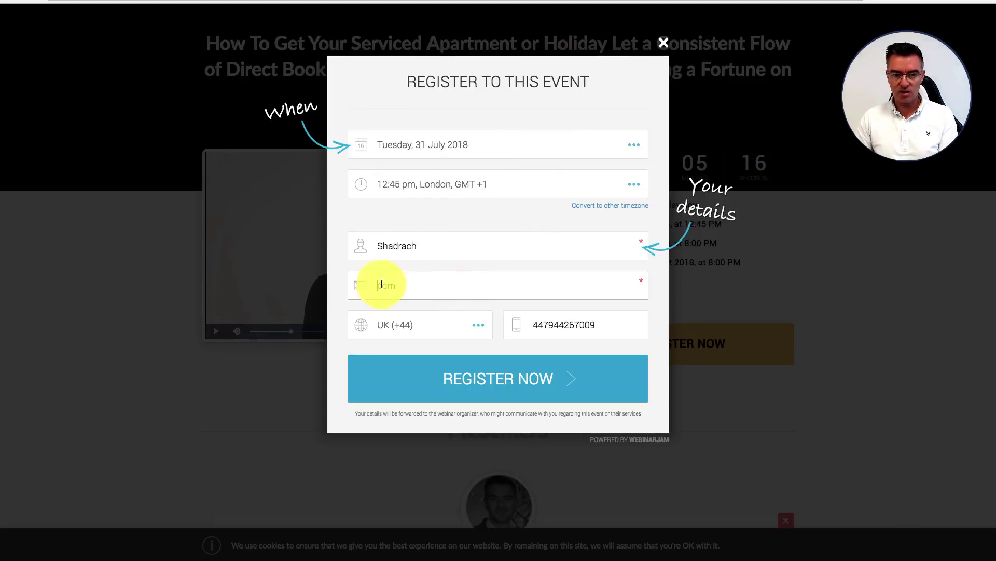
click(663, 41)
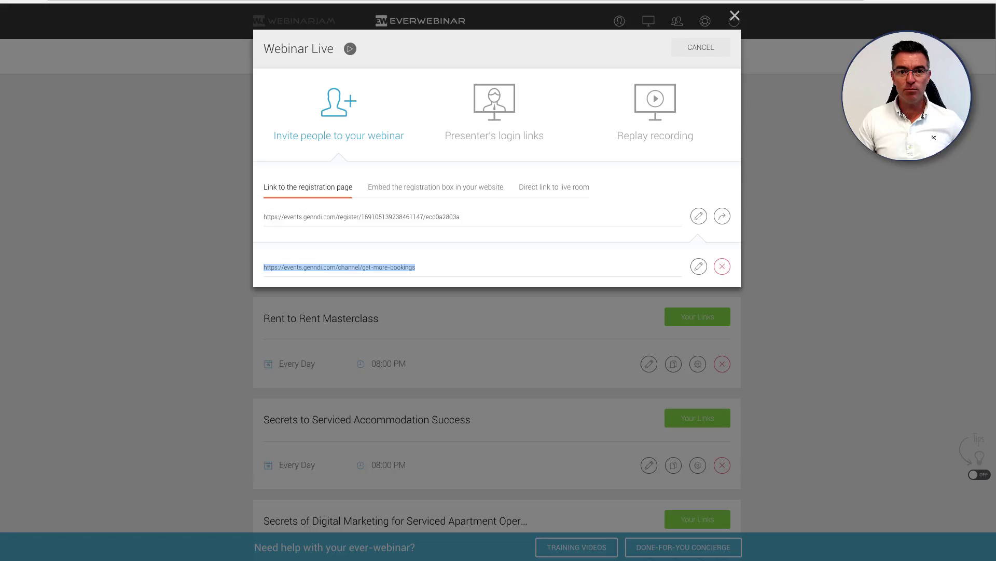
Step: Close the webinar's links window in EverWebinar, switch to Kartra and open the campaign sequences list
click(734, 16)
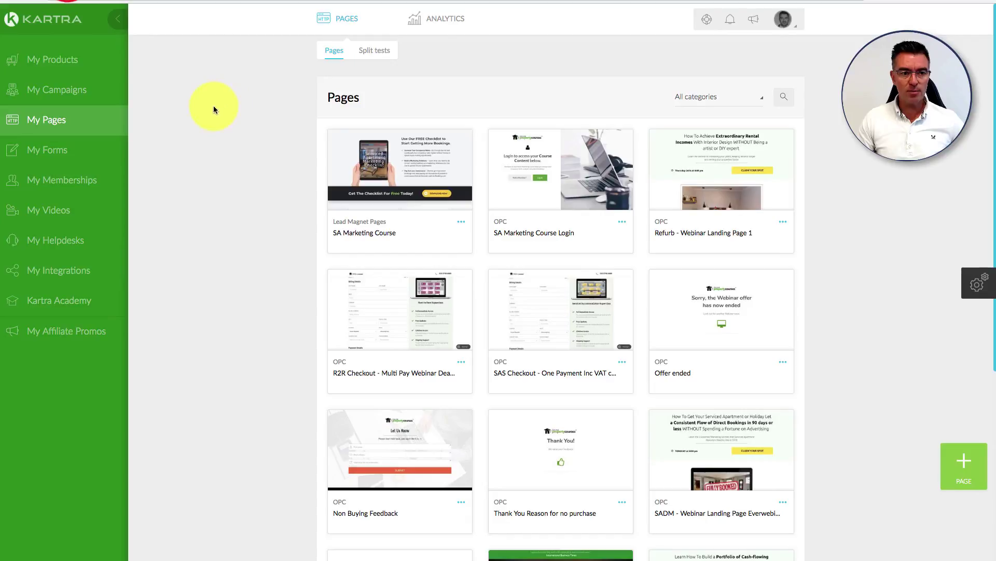
click(214, 110)
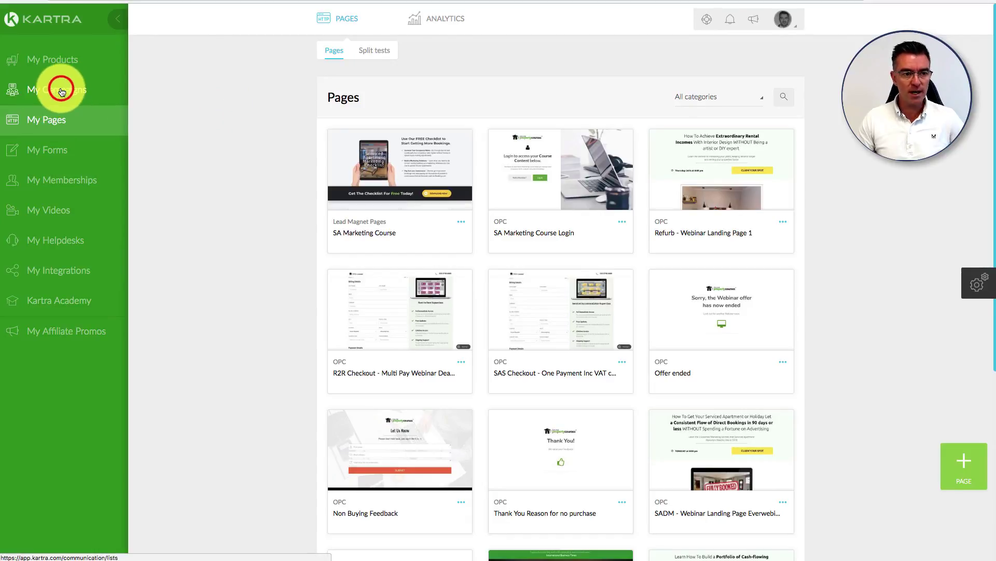
click(69, 88)
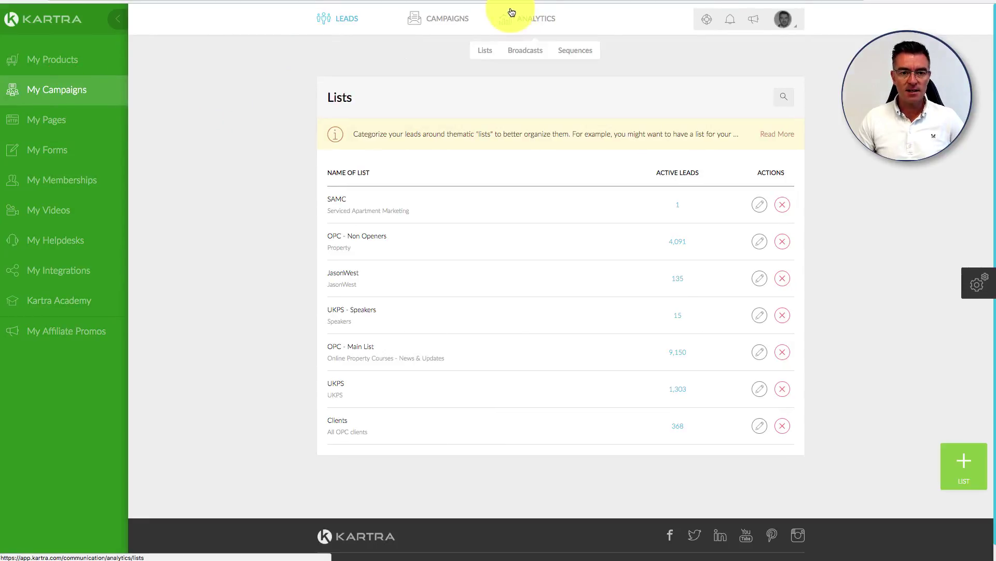
mouse_move(461, 18)
click(425, 50)
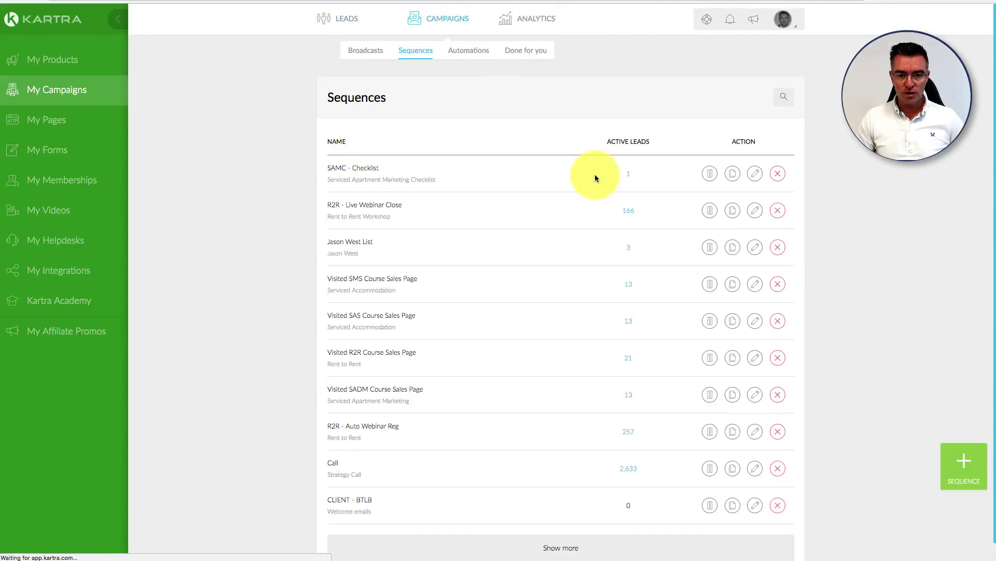
Step: Open the SAMC - Checklist sequence for editing, hide the list of step types and look over the flow
click(755, 175)
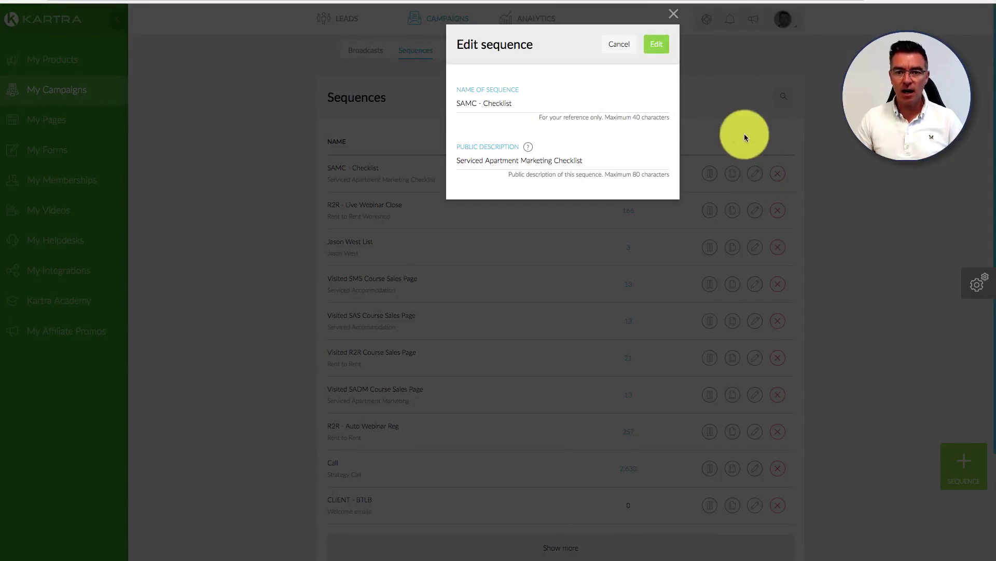
click(658, 45)
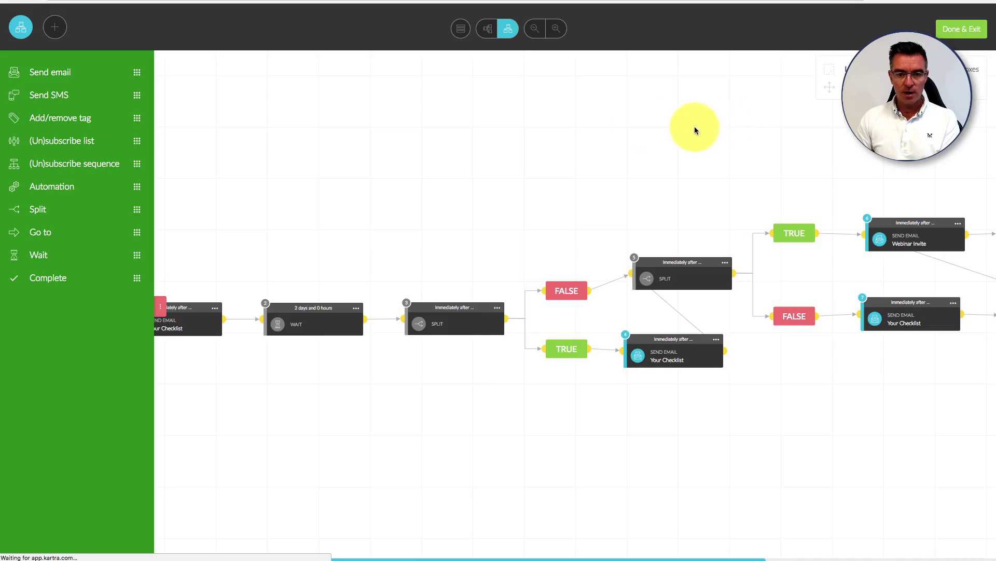
click(160, 306)
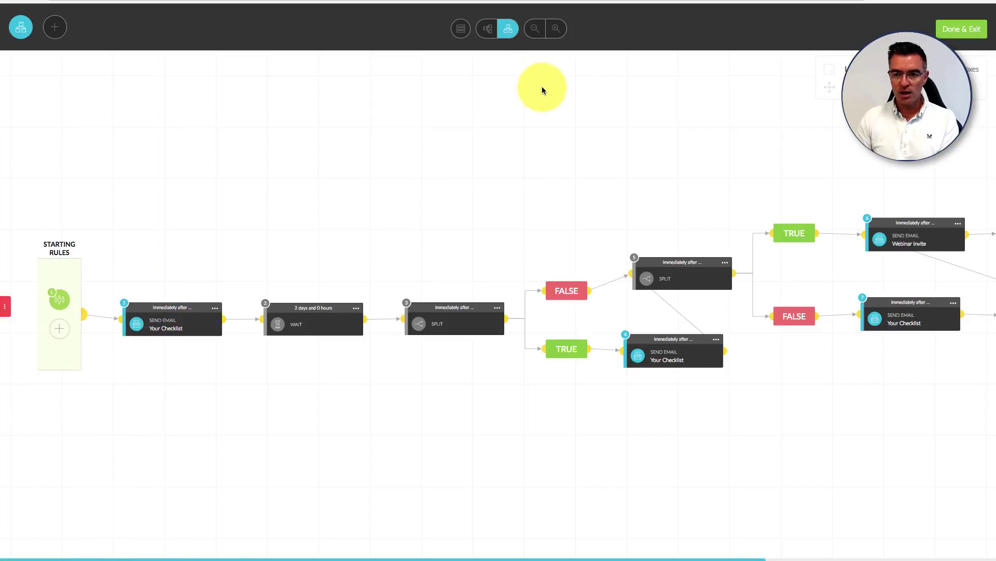
scroll(582, 98, right, 5)
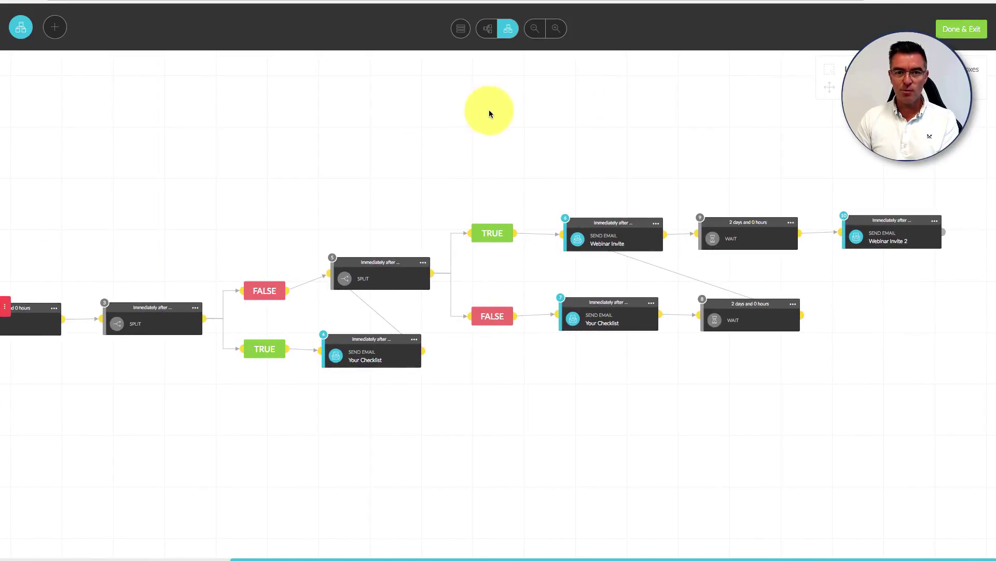
scroll(490, 111, left, 5)
Step: Check the options of the sequence's starting rule and dismiss them without changing the rule
click(59, 298)
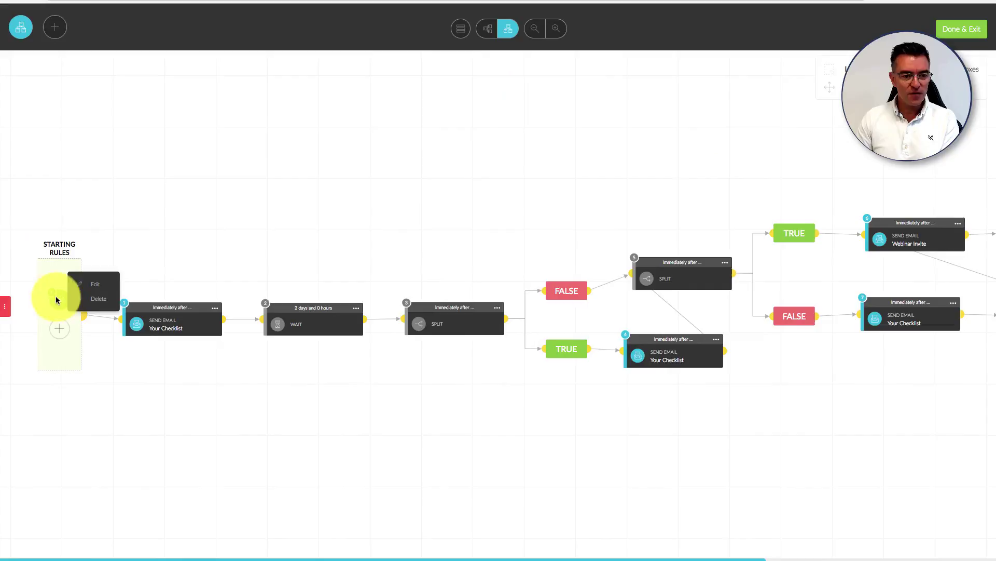
click(61, 245)
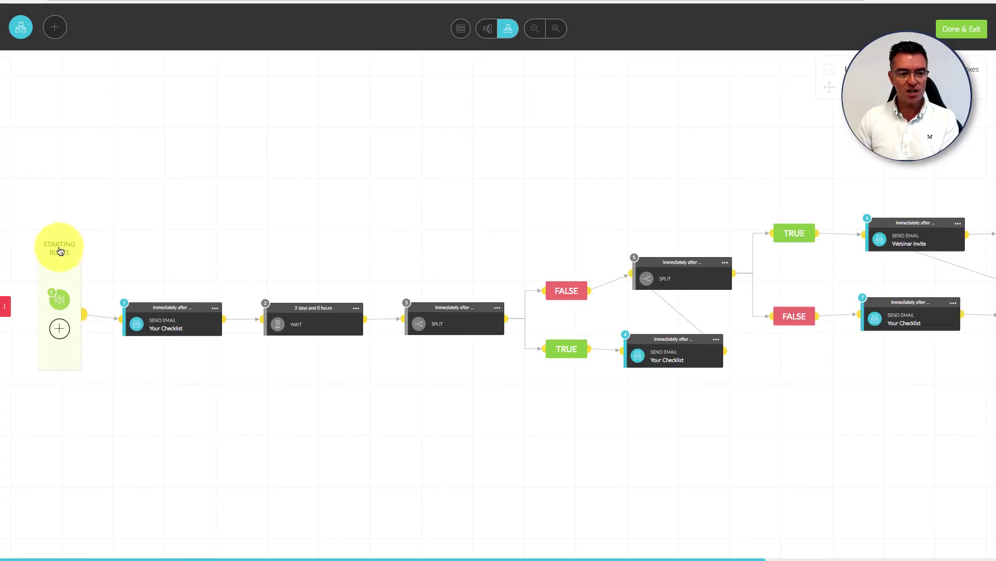
click(61, 306)
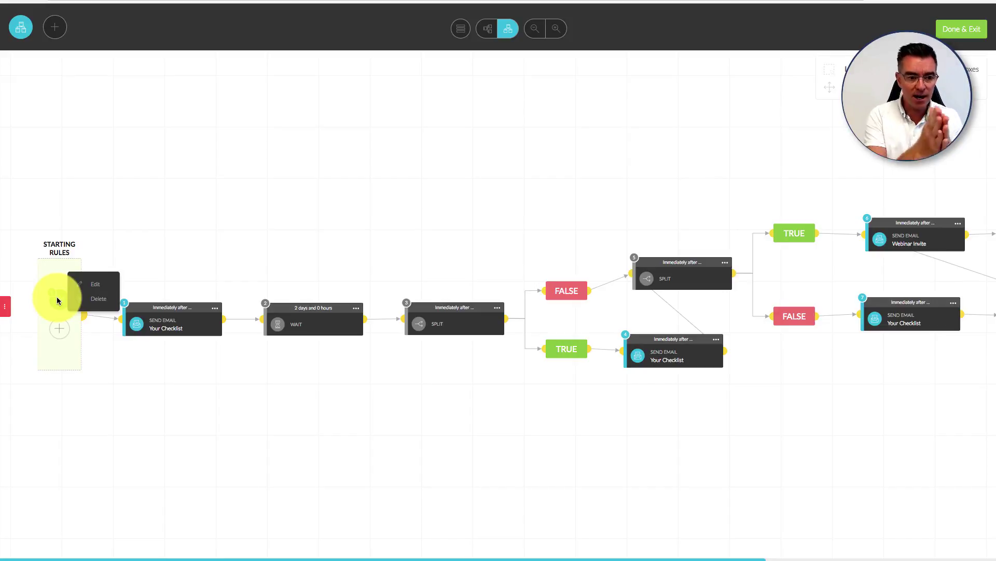
click(166, 399)
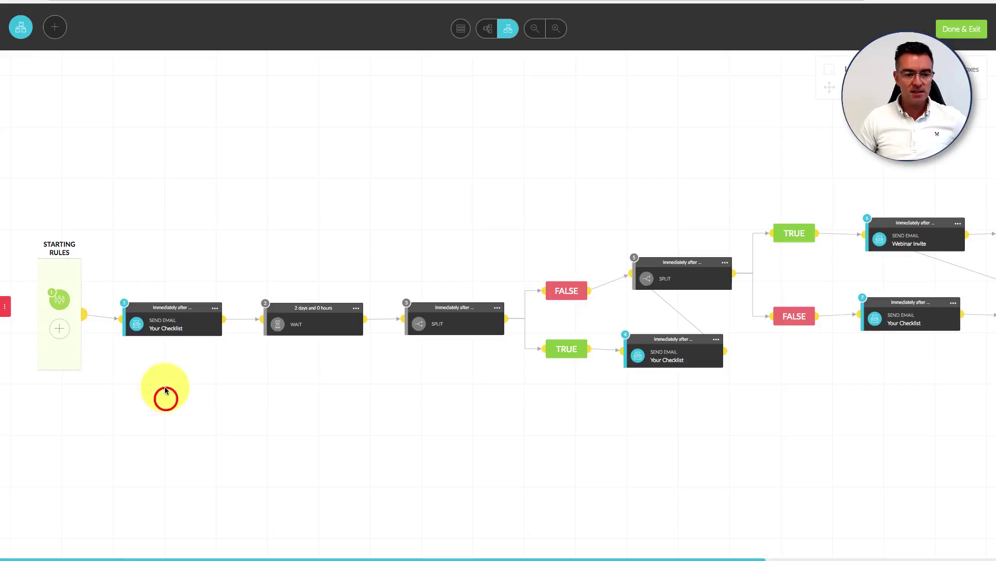
Step: View the first Your Checklist email's settings, read through its content down to the download button and close both
click(168, 326)
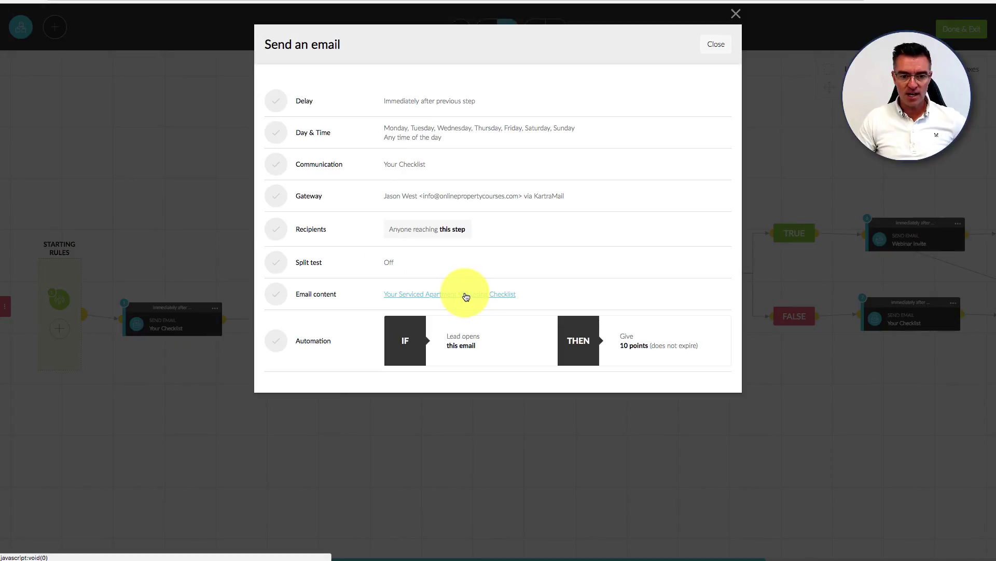
click(465, 294)
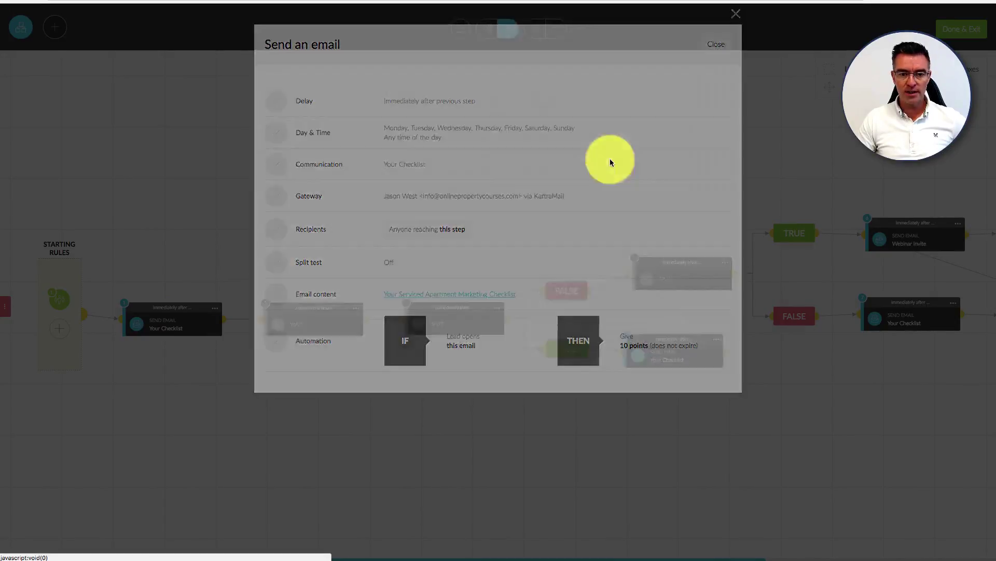
scroll(636, 216, down, 4)
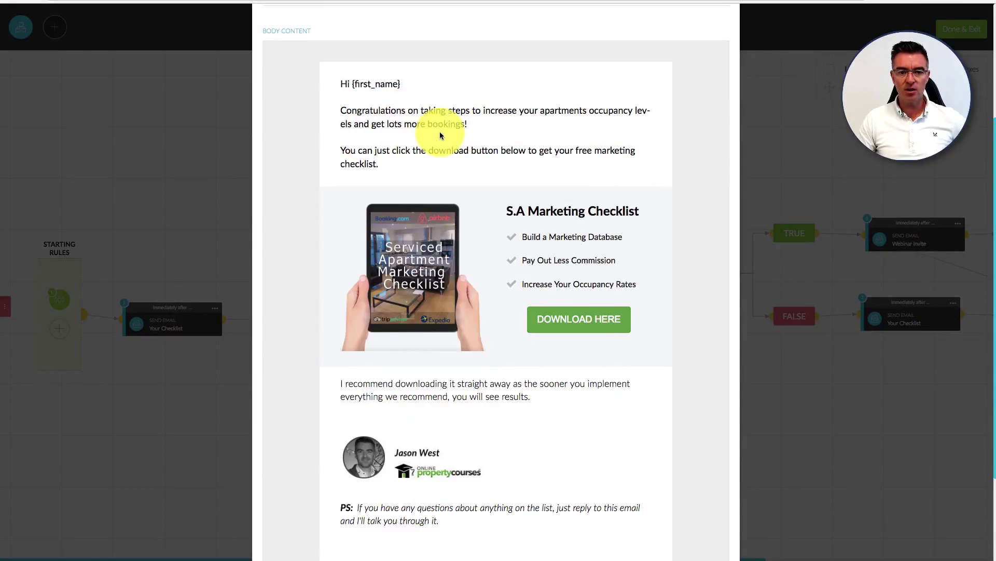
scroll(440, 136, down, 2)
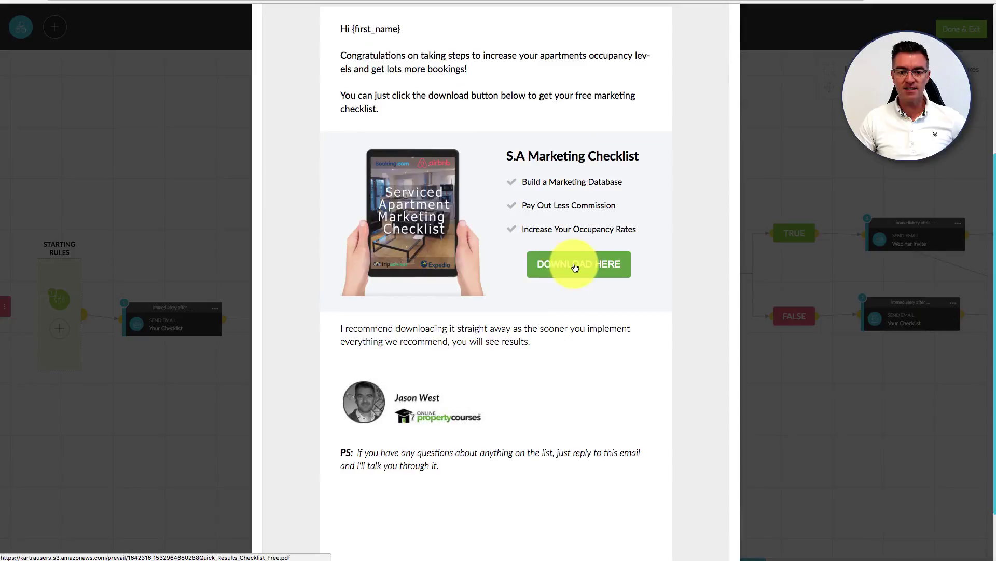
scroll(596, 259, up, 10)
click(714, 42)
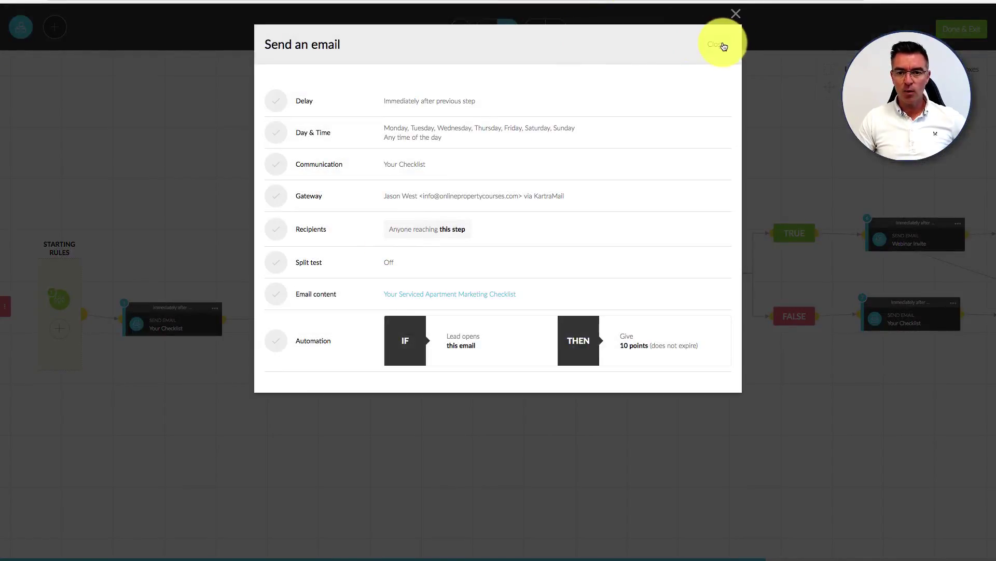
click(724, 46)
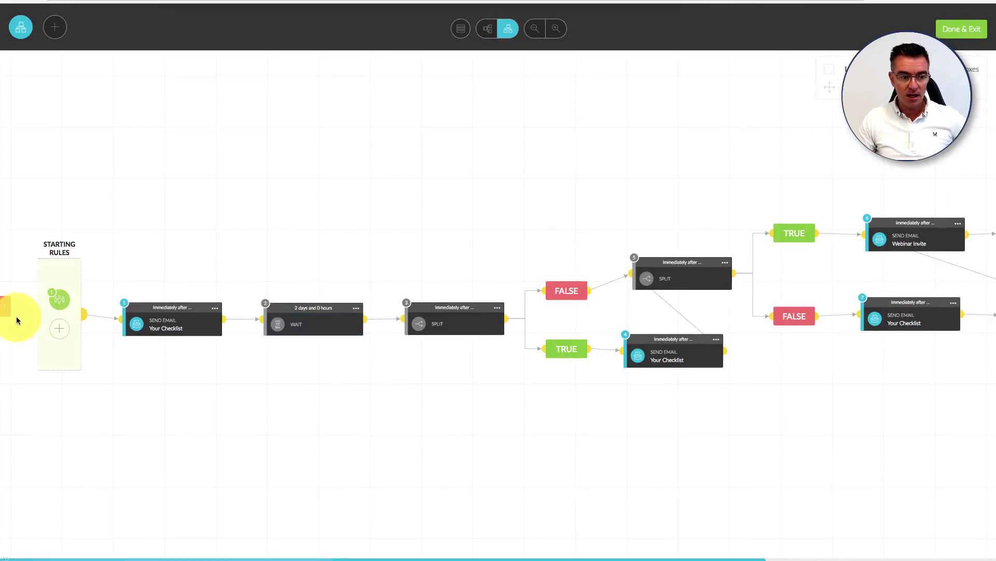
Step: Show the available step types and try to place a Wait step in the sequence
click(5, 307)
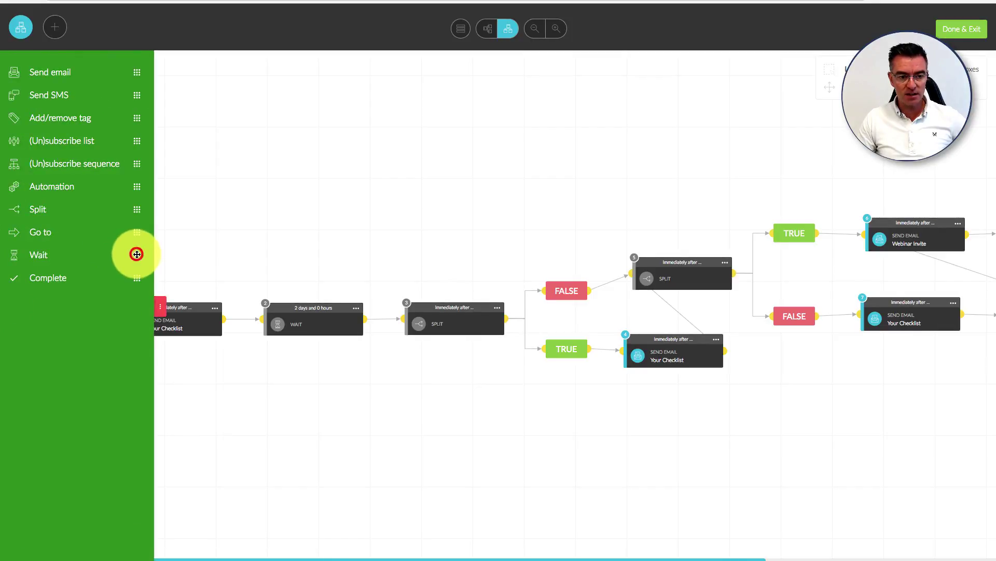
drag(136, 254, 169, 313)
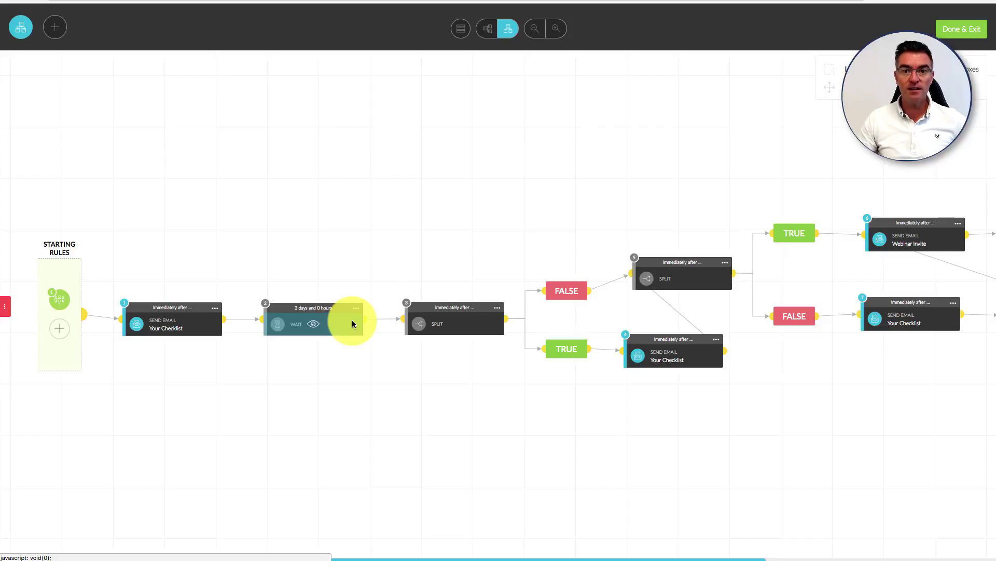
Step: Examine the condition of the first split after the wait, close its settings and show the split's options
click(453, 323)
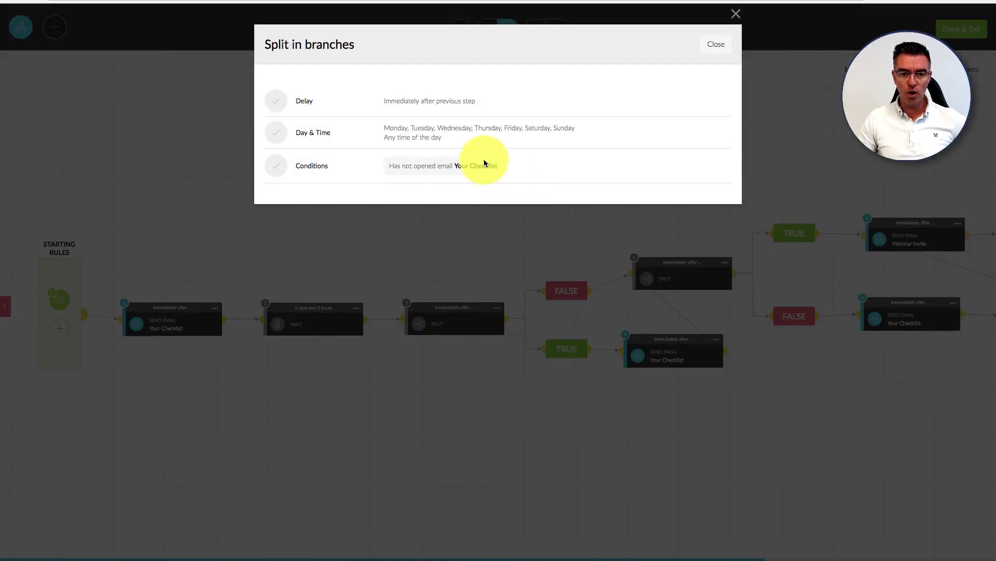
drag(386, 166, 519, 172)
click(551, 172)
click(716, 44)
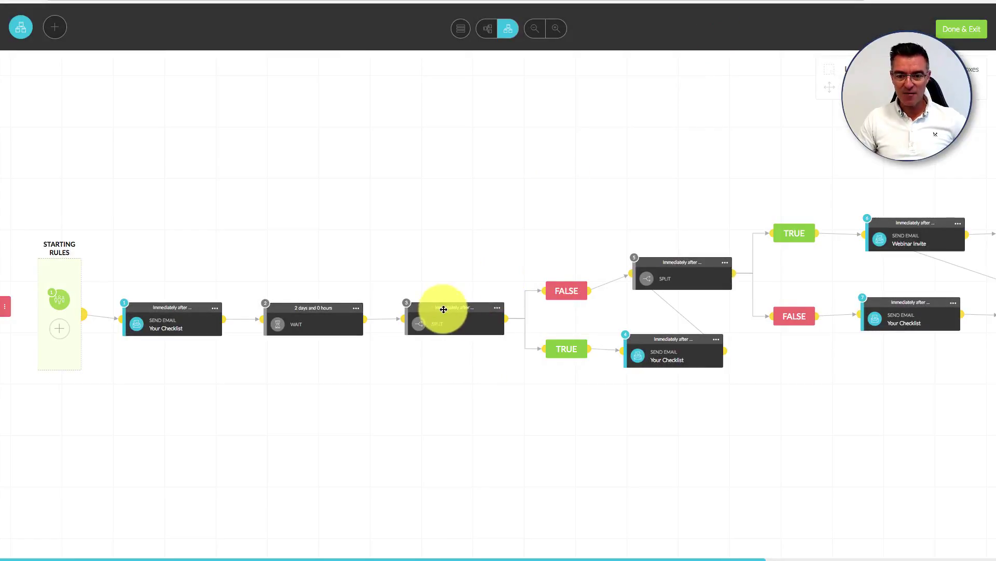
click(497, 307)
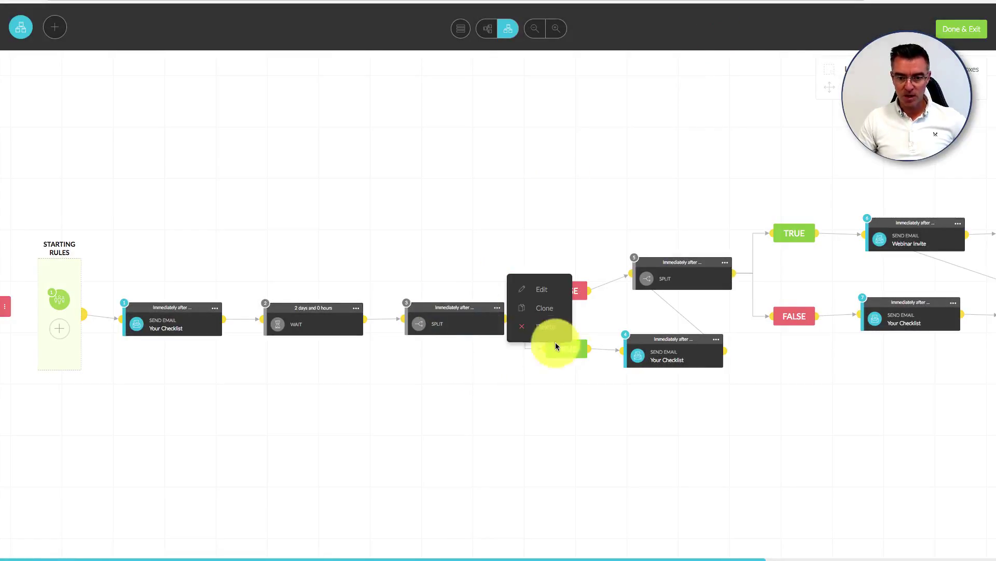
Step: View the settings of the first TRUE branch's Your Checklist email and of the FALSE branch's split, closing each
click(676, 359)
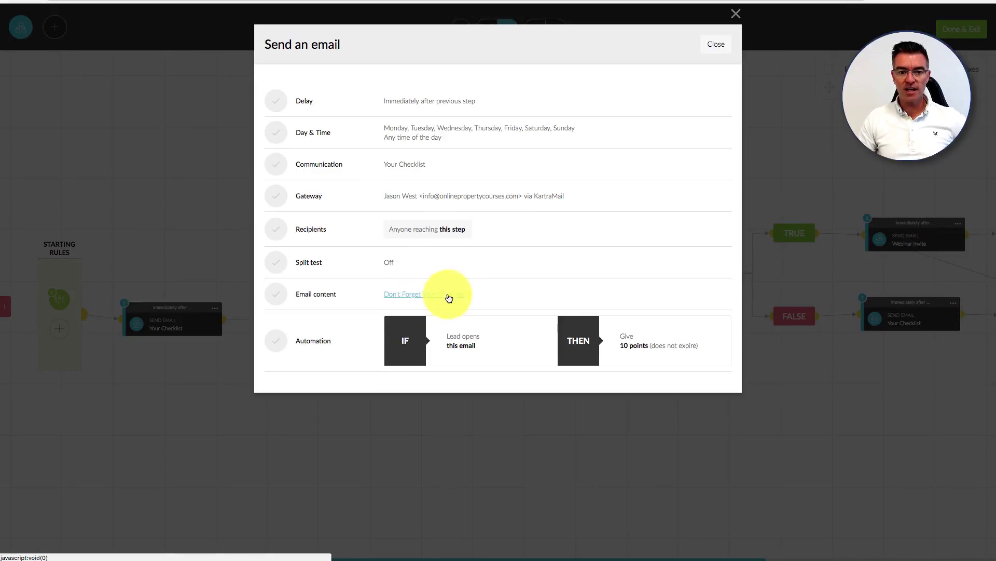
click(708, 47)
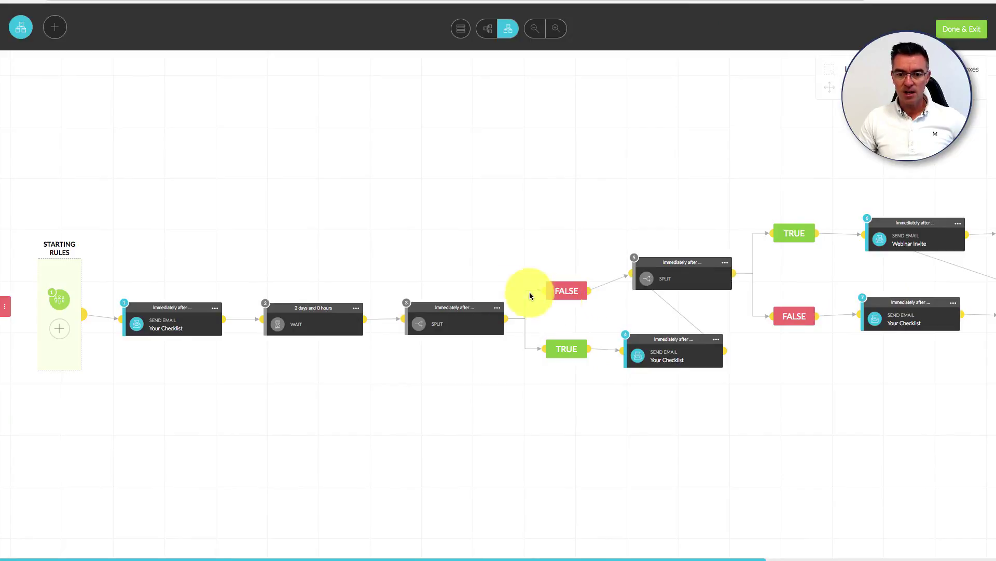
click(680, 279)
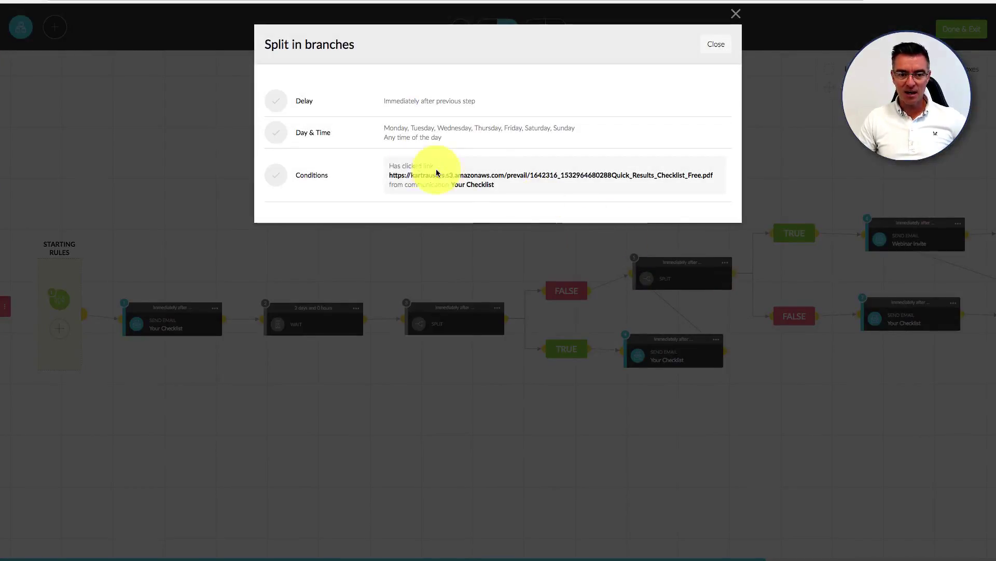
click(717, 49)
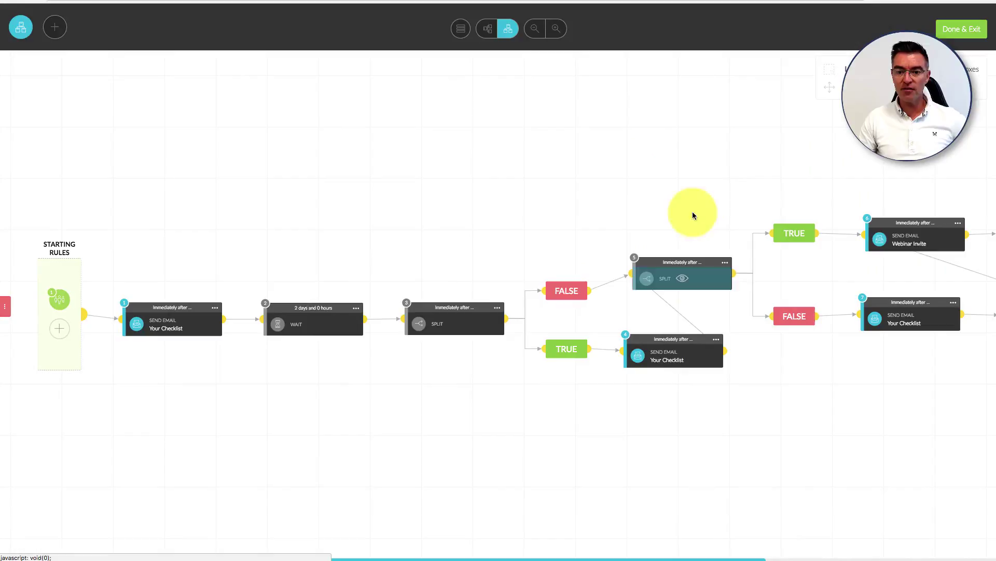
Step: View the Webinar Invite email's settings, highlighting its recipient condition on the AUTO SADM - REG tag, and close them
scroll(692, 210, right, 5)
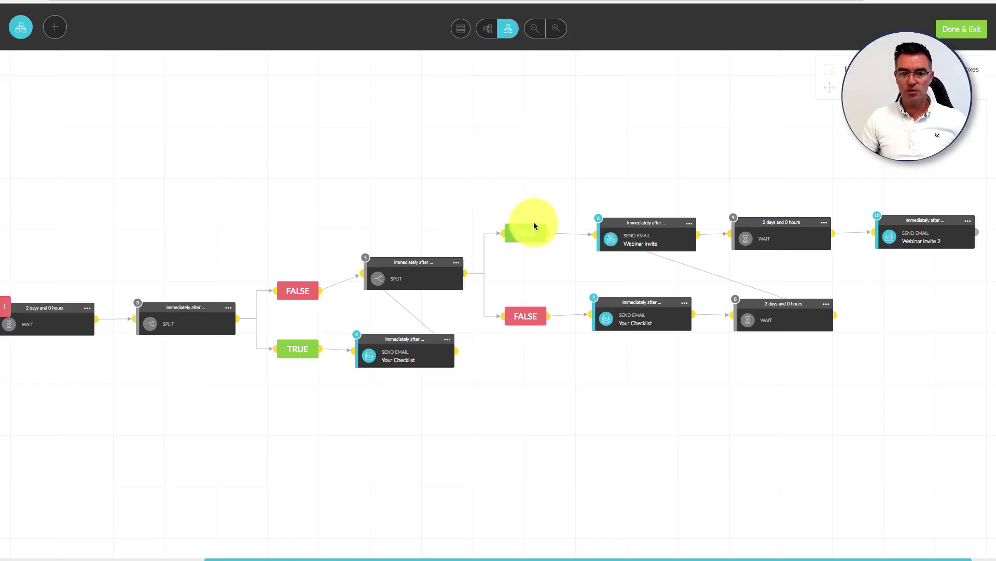
click(645, 239)
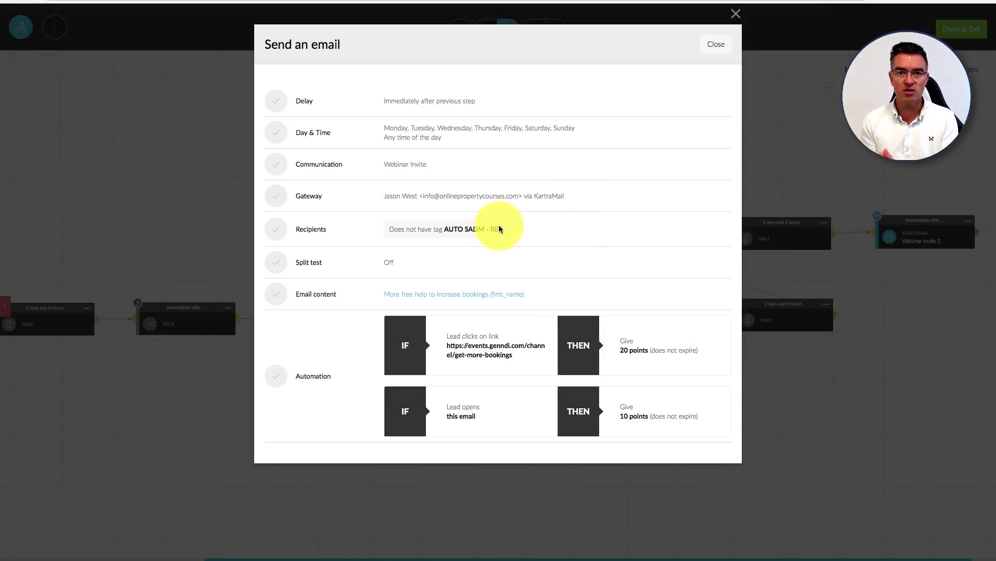
drag(335, 229, 298, 230)
click(366, 234)
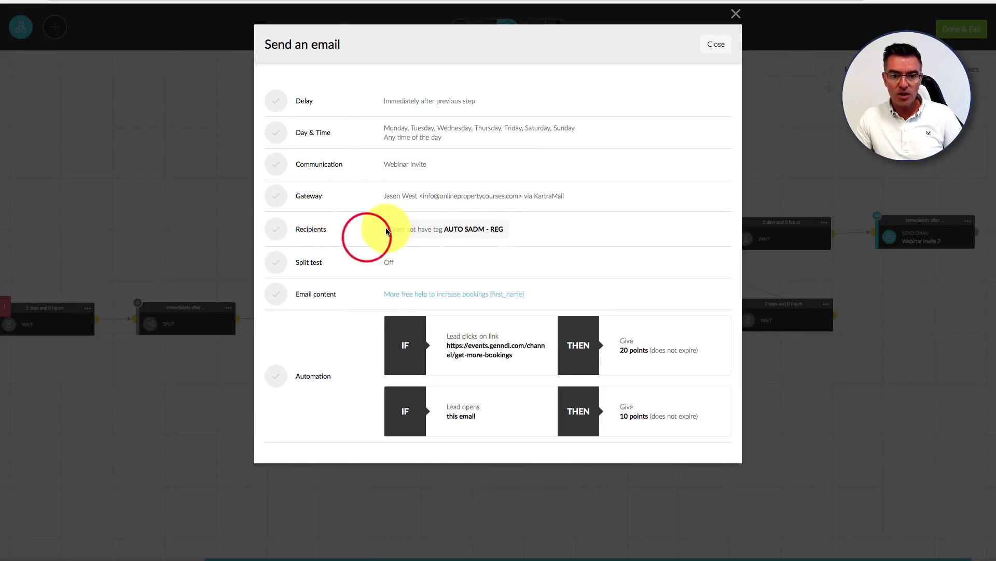
drag(504, 229, 464, 230)
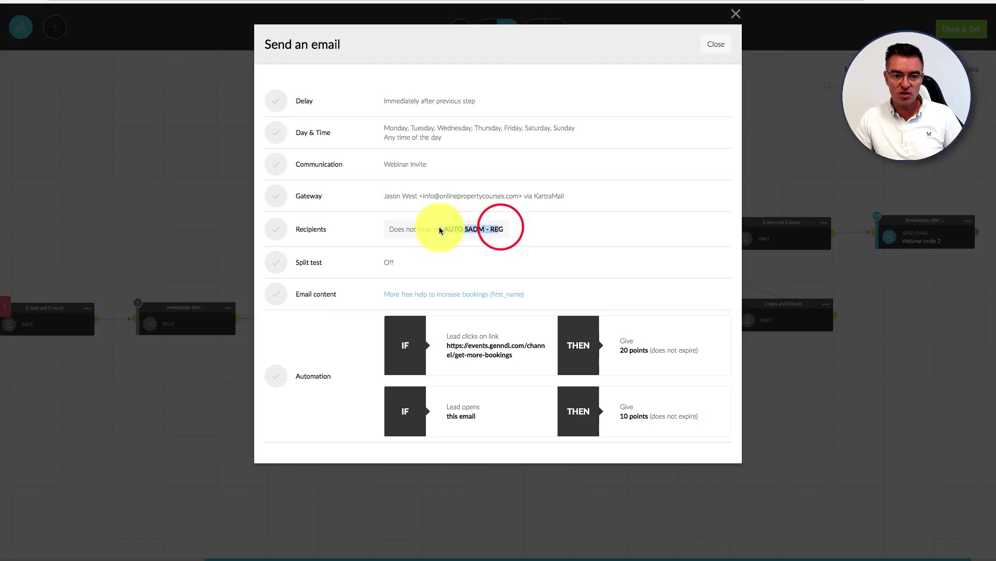
drag(444, 230, 504, 230)
click(504, 230)
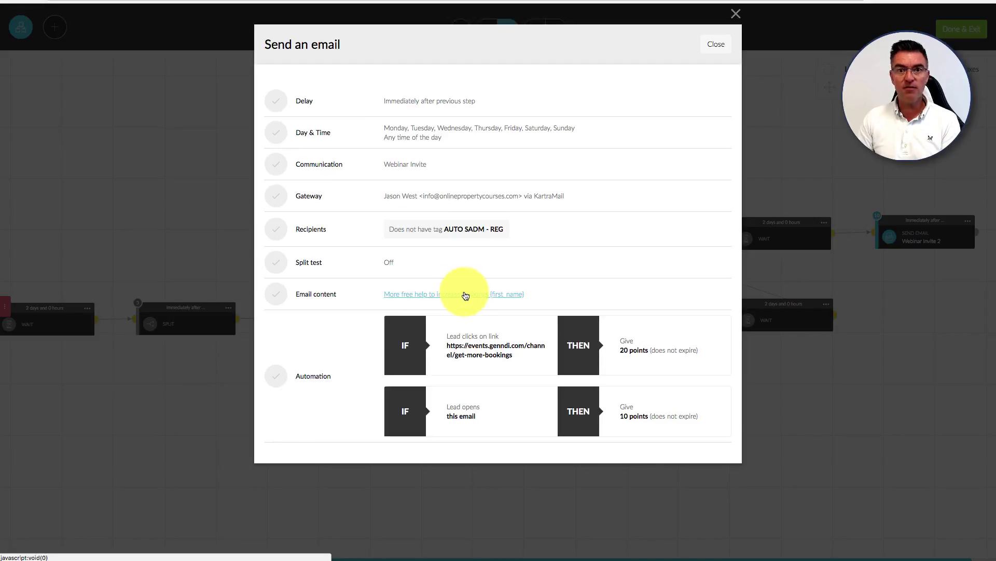
drag(387, 232, 516, 232)
click(569, 230)
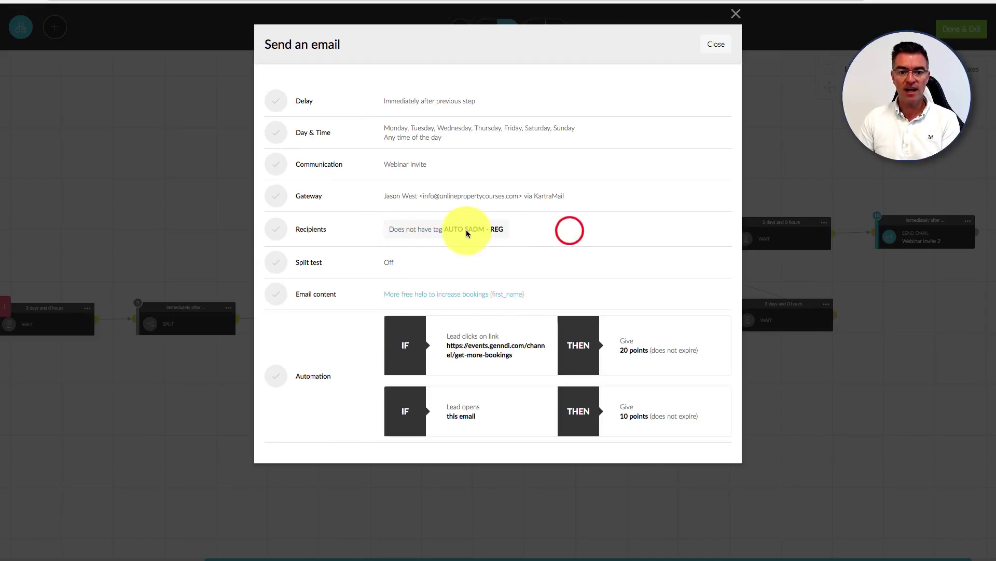
click(718, 45)
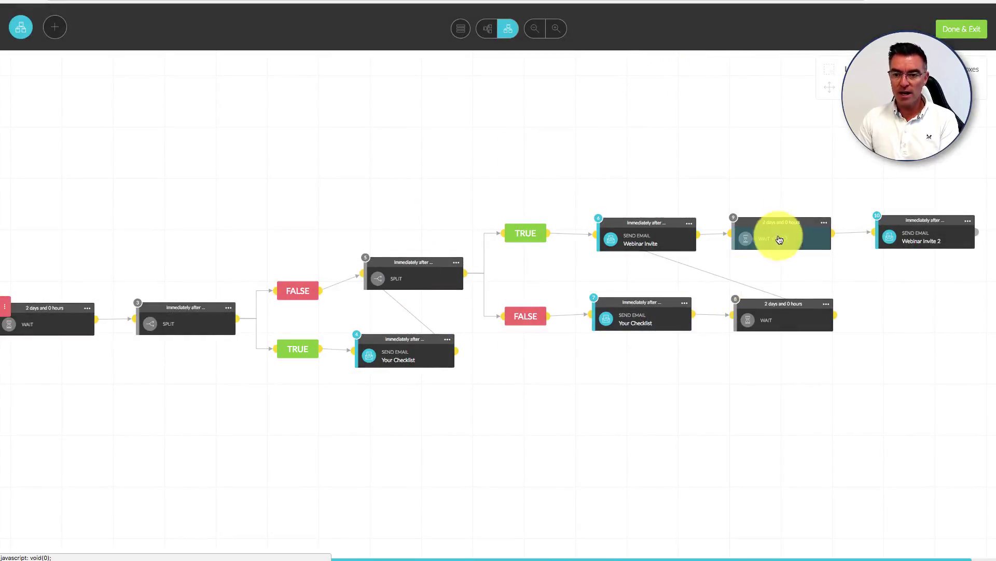
Step: Select the Webinar Invite 2 email and review the whole sequence flow between the starting rules and that last email
click(922, 240)
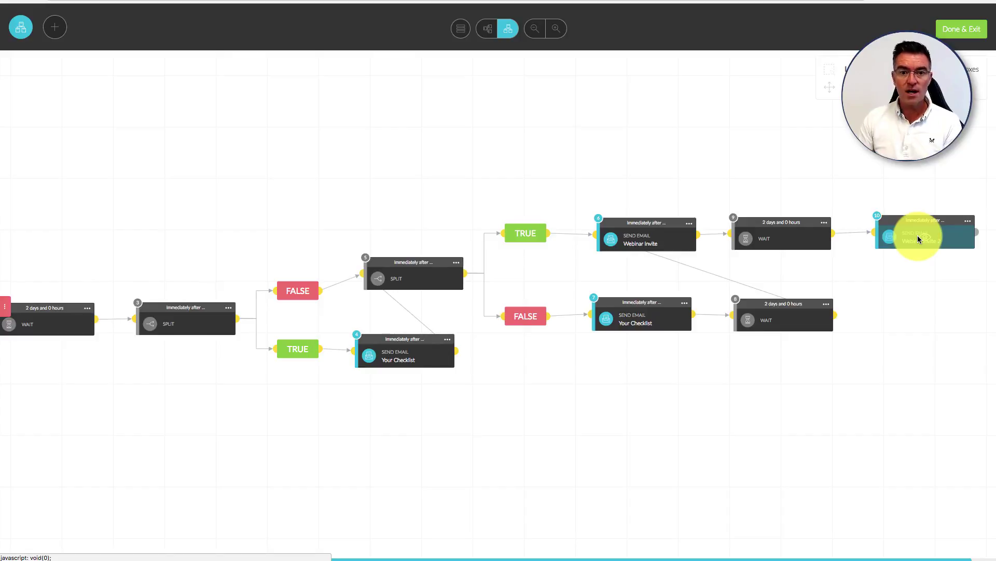
scroll(168, 142, left, 10)
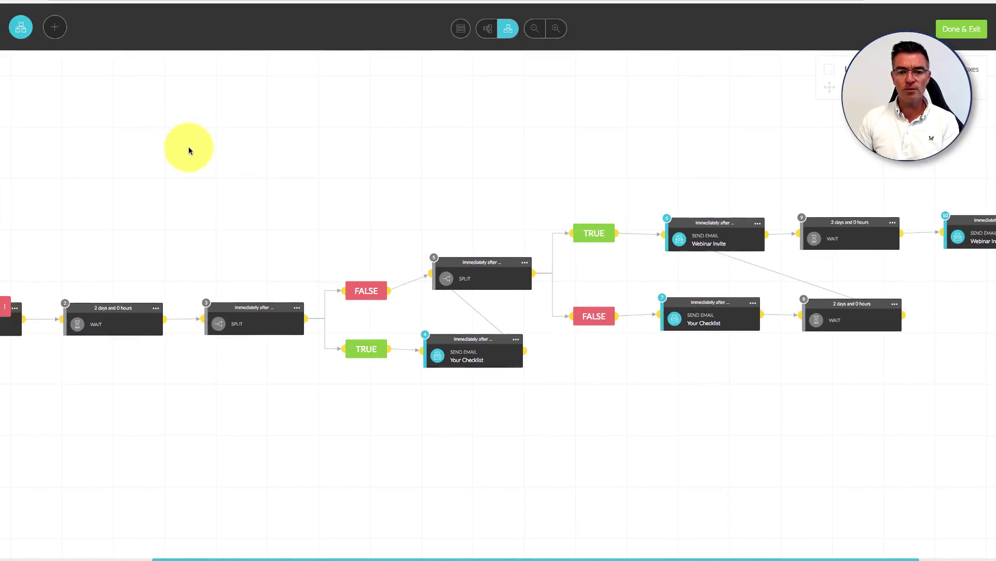
scroll(618, 157, right, 10)
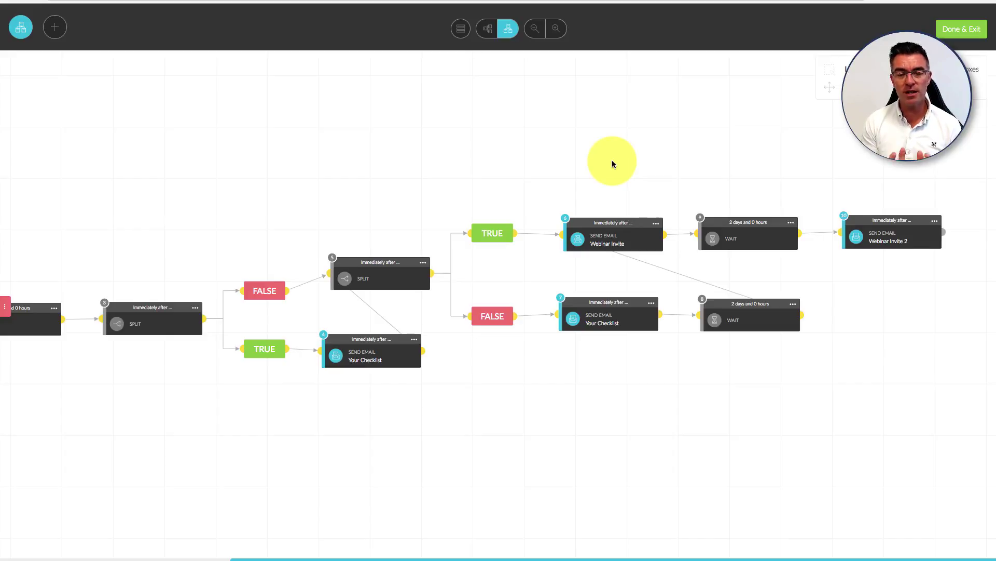
scroll(254, 194, left, 10)
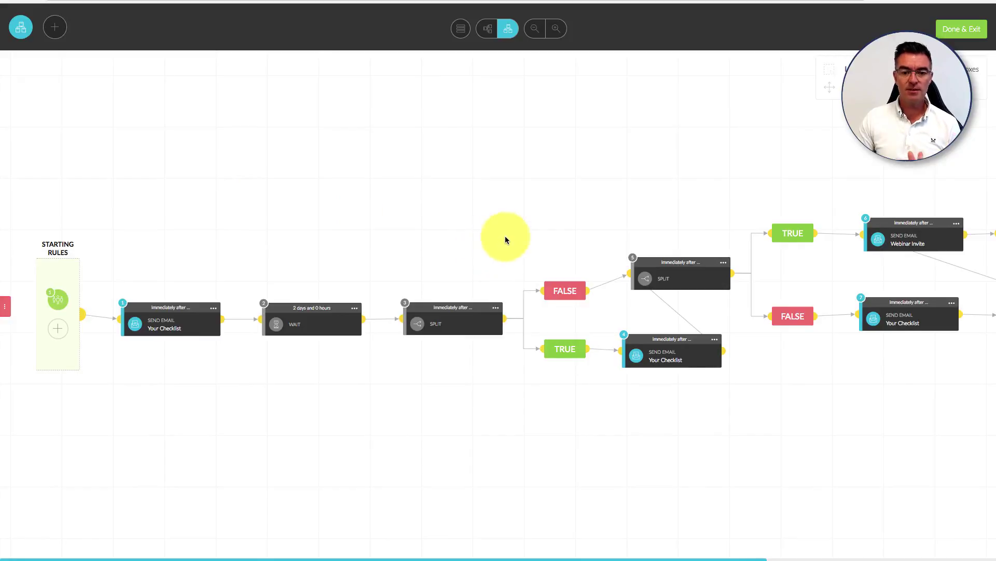
scroll(505, 237, right, 6)
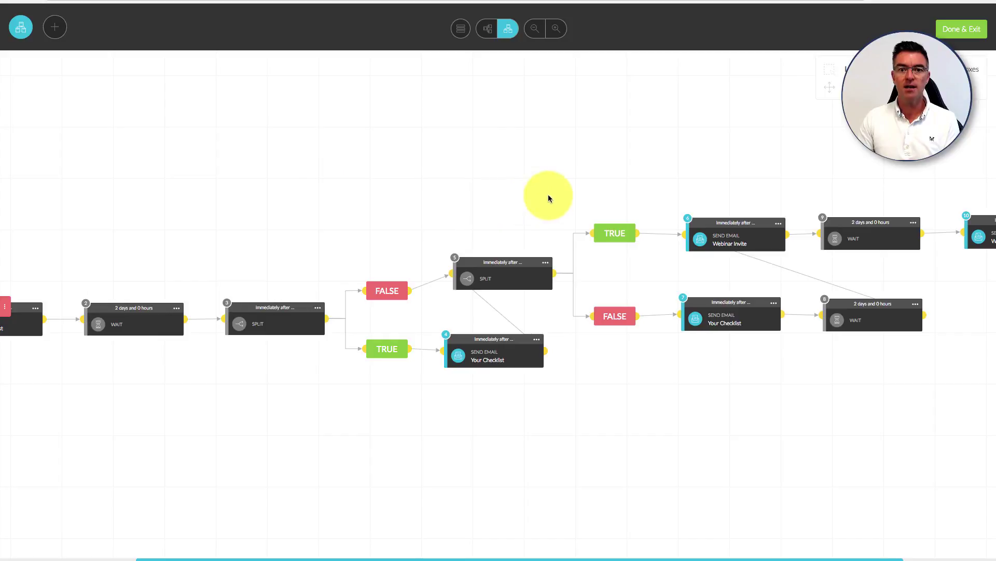
scroll(531, 192, right, 2)
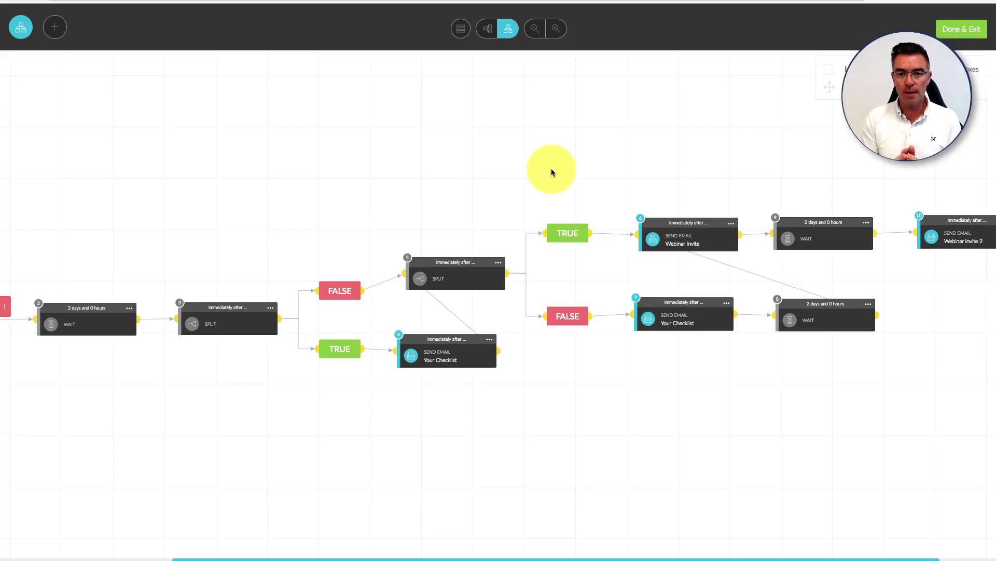
scroll(358, 233, left, 5)
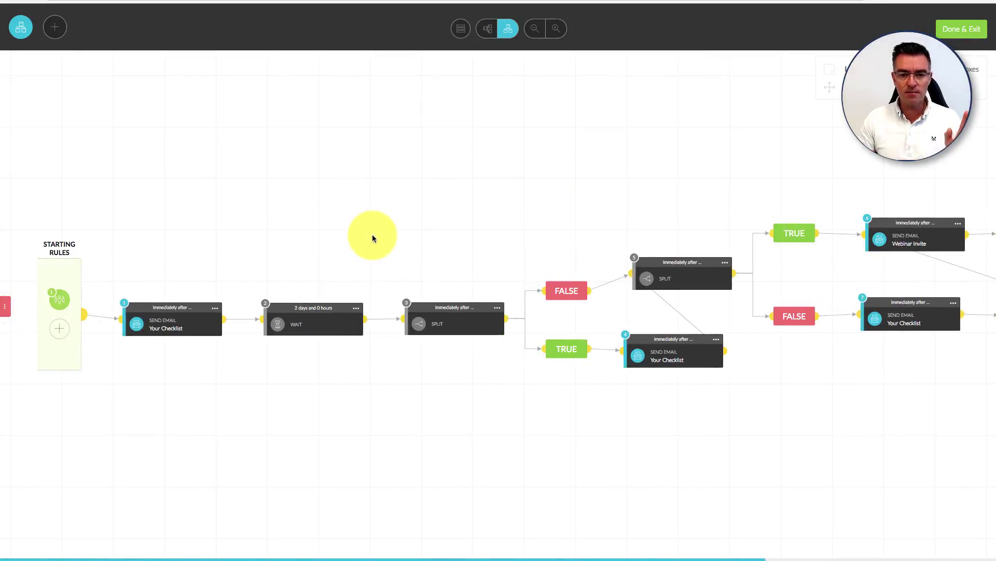
scroll(370, 233, right, 6)
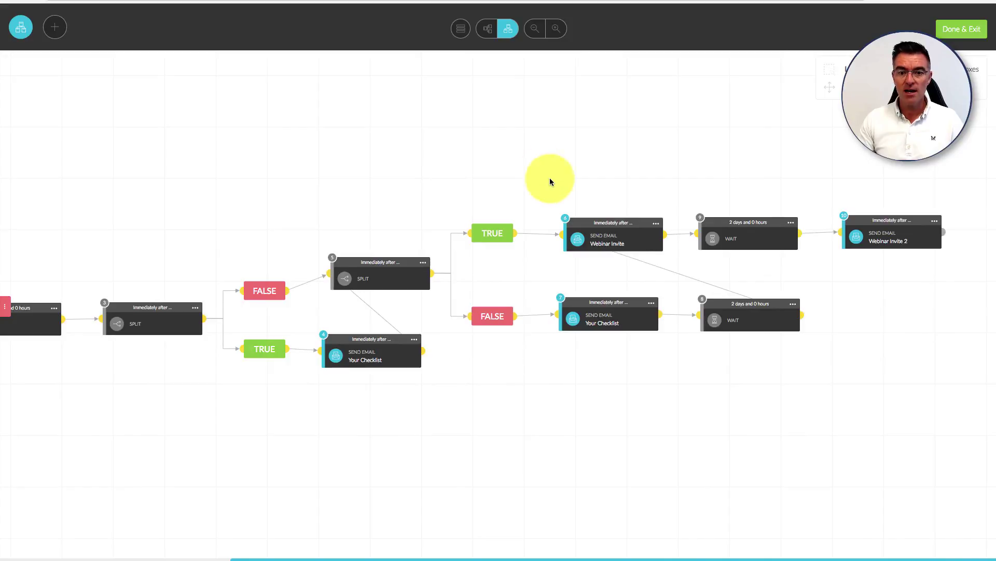
scroll(641, 167, left, 2)
scroll(641, 166, left, 2)
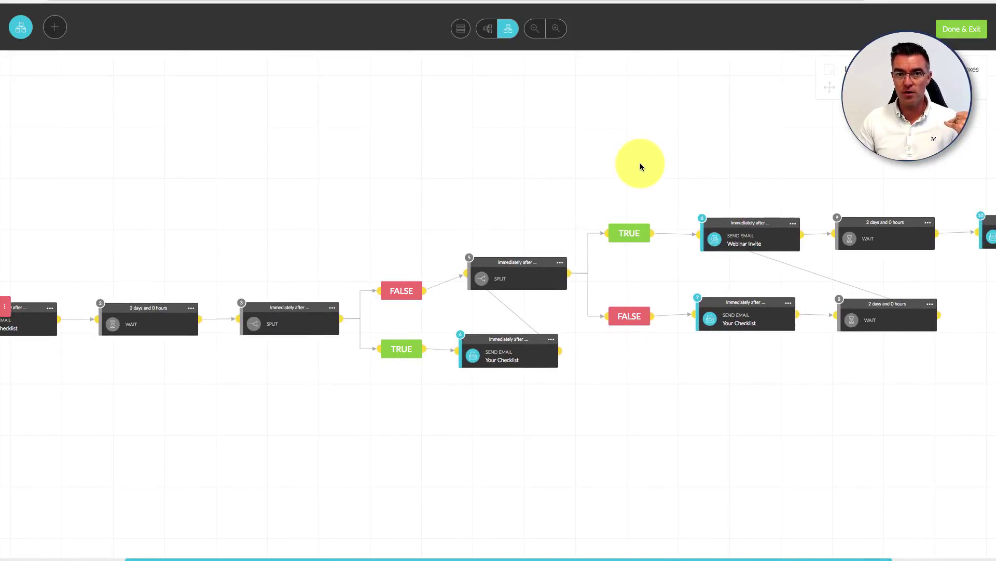
scroll(637, 162, left, 3)
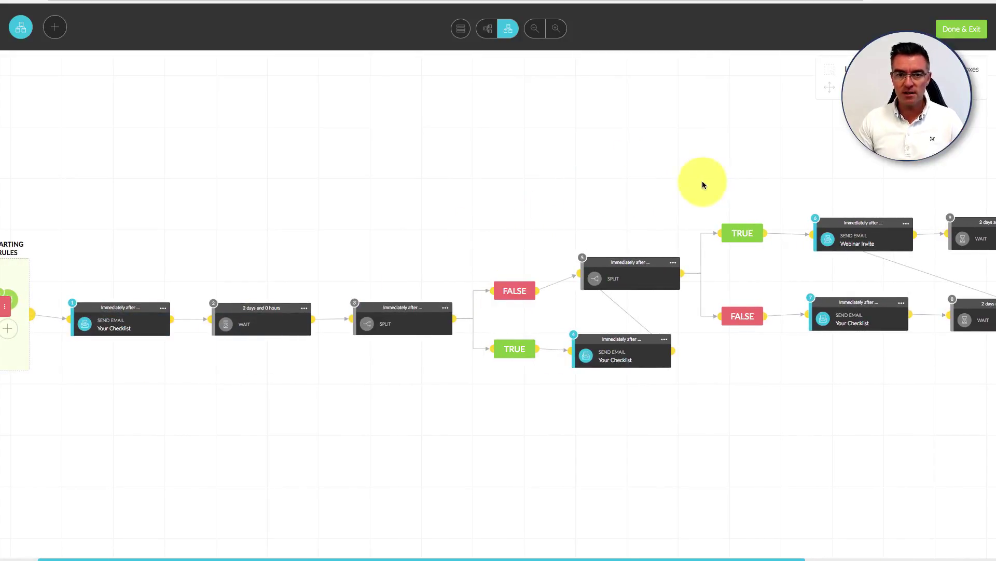
scroll(701, 181, left, 1)
Step: Show and hide the available step types, and finish and exit the sequence editor
click(4, 306)
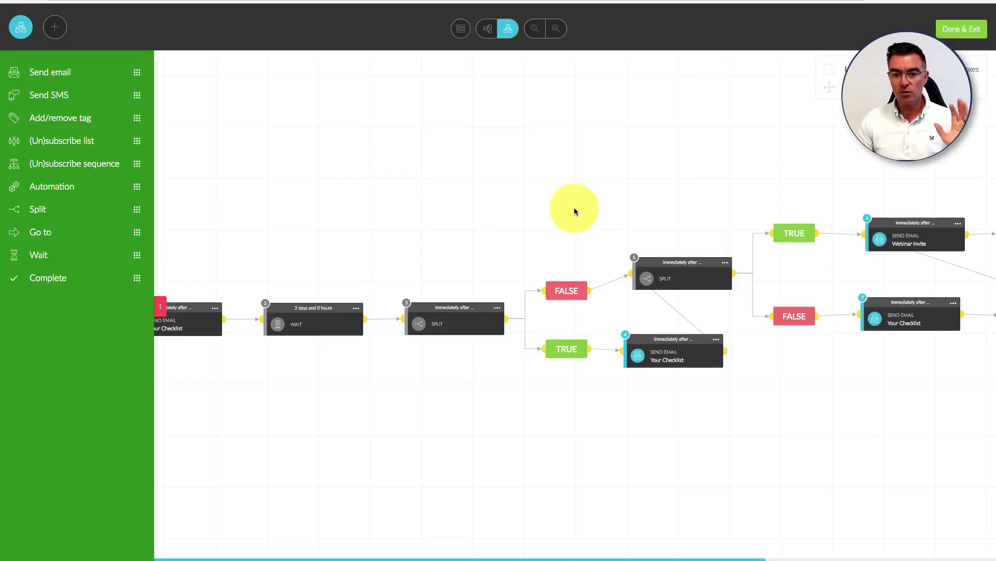
click(167, 302)
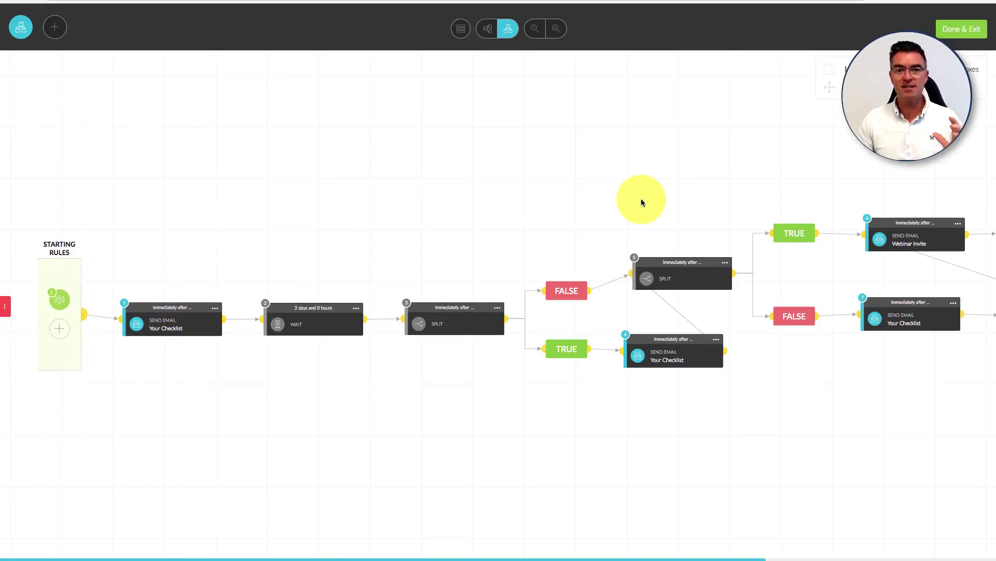
click(963, 31)
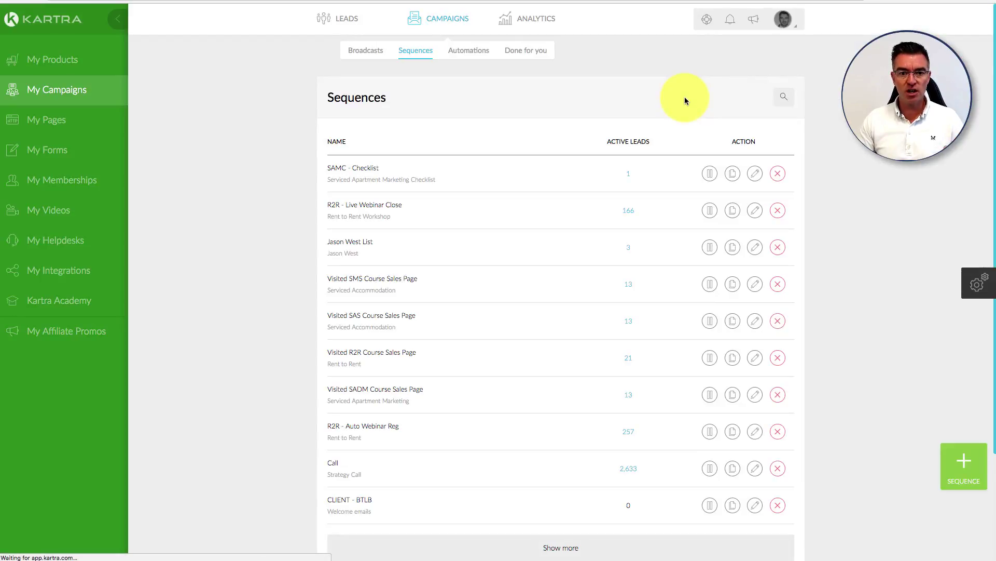
click(201, 112)
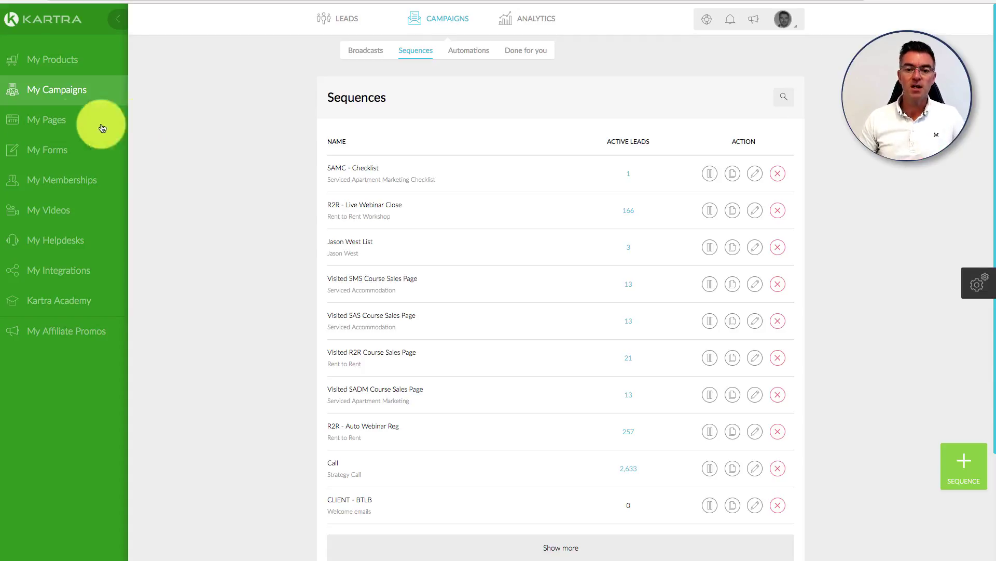
click(202, 115)
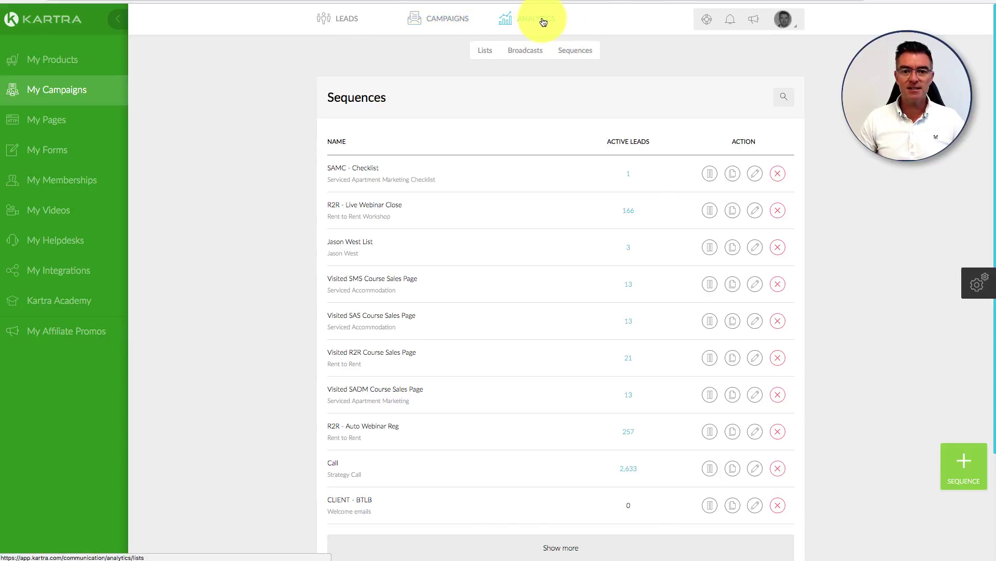
Step: Open the analytics for the pages and filter them to the Lead Magnet Pages category
click(61, 122)
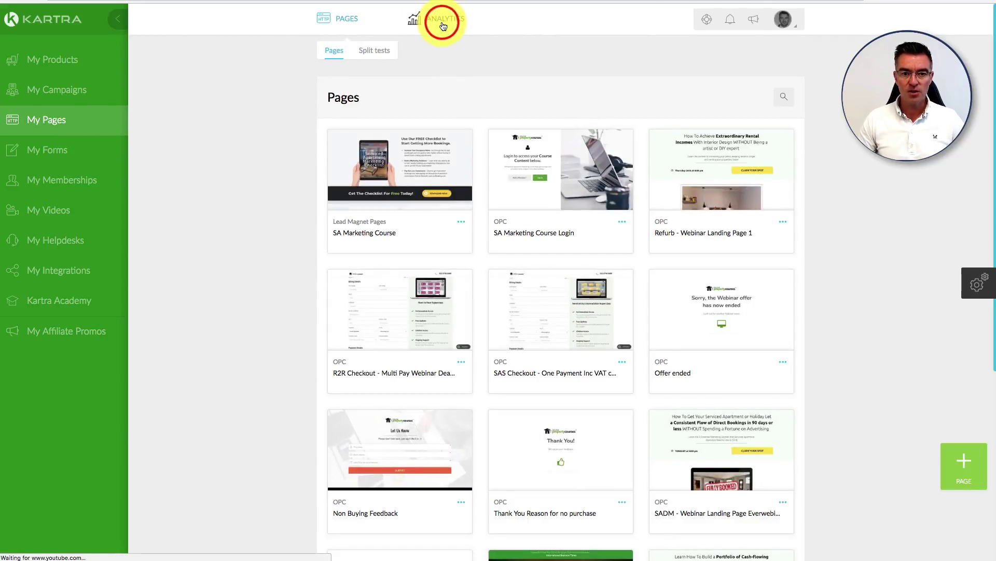
click(442, 25)
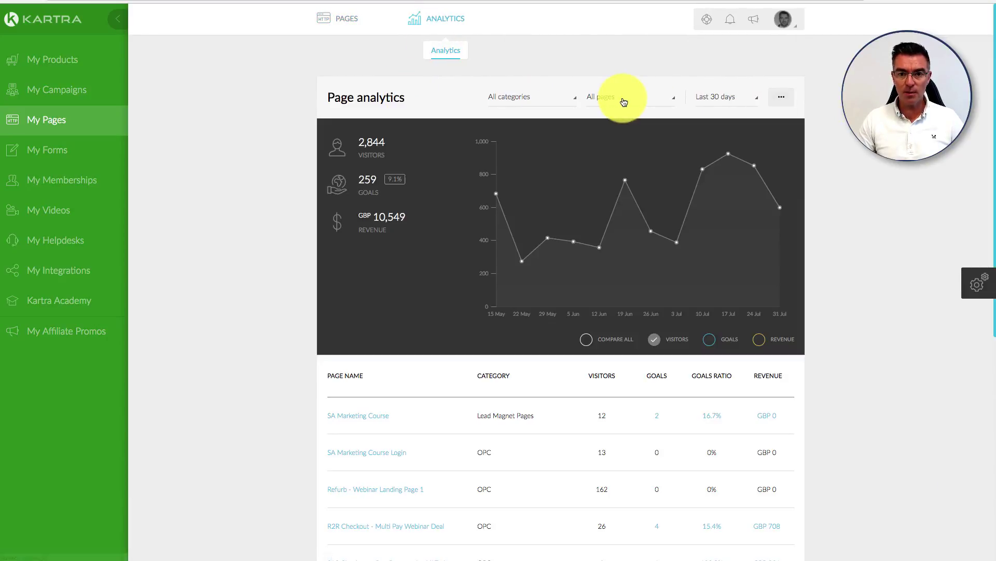
click(565, 96)
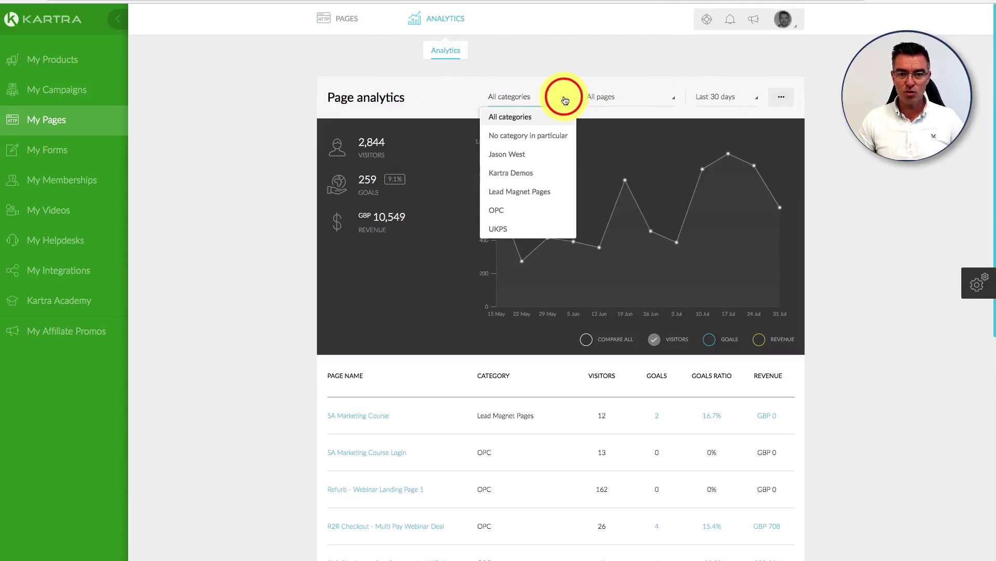
click(509, 190)
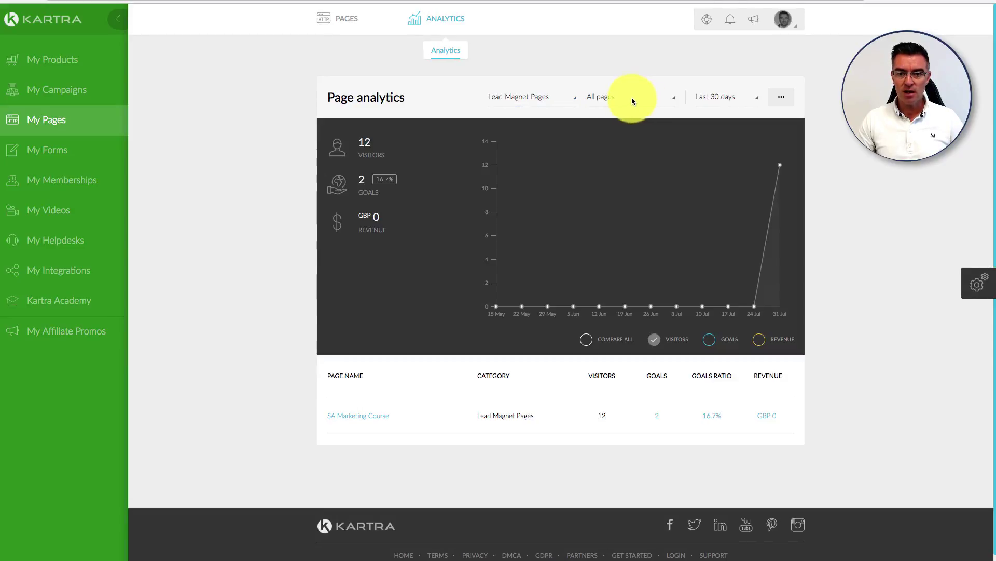
Step: Narrow the page analytics to SA Marketing Course, then show and close its goals ratio breakdown
click(632, 98)
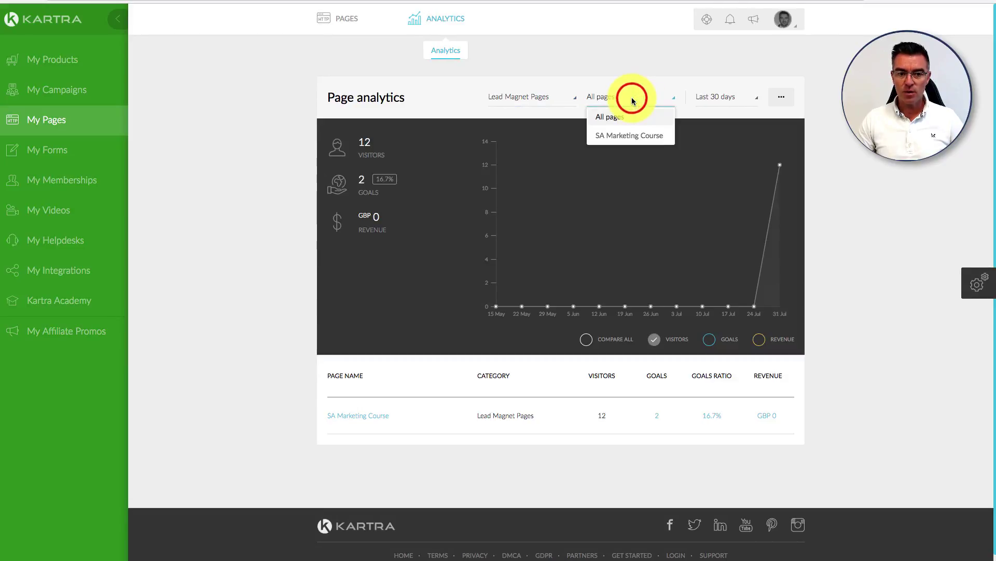
click(636, 135)
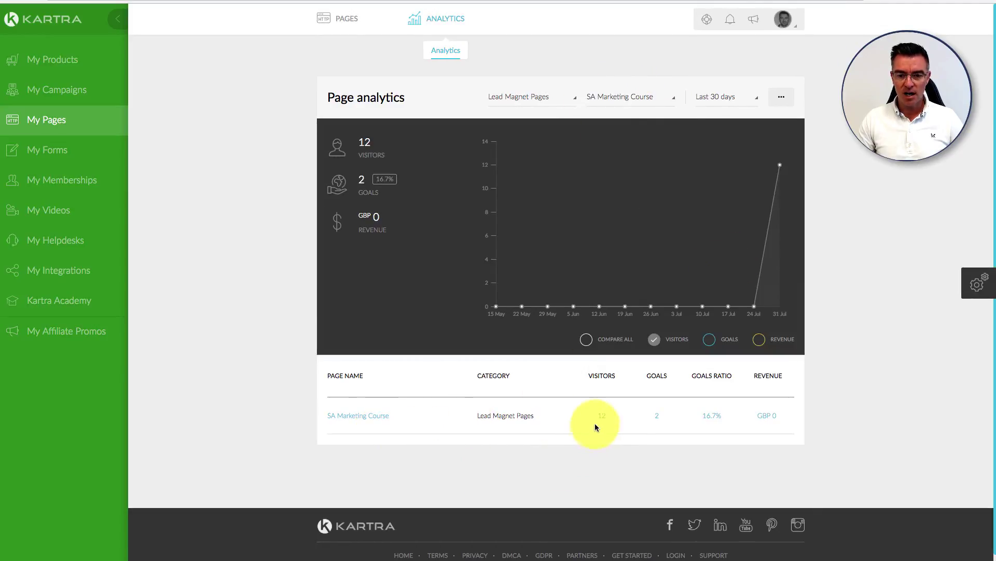
click(712, 415)
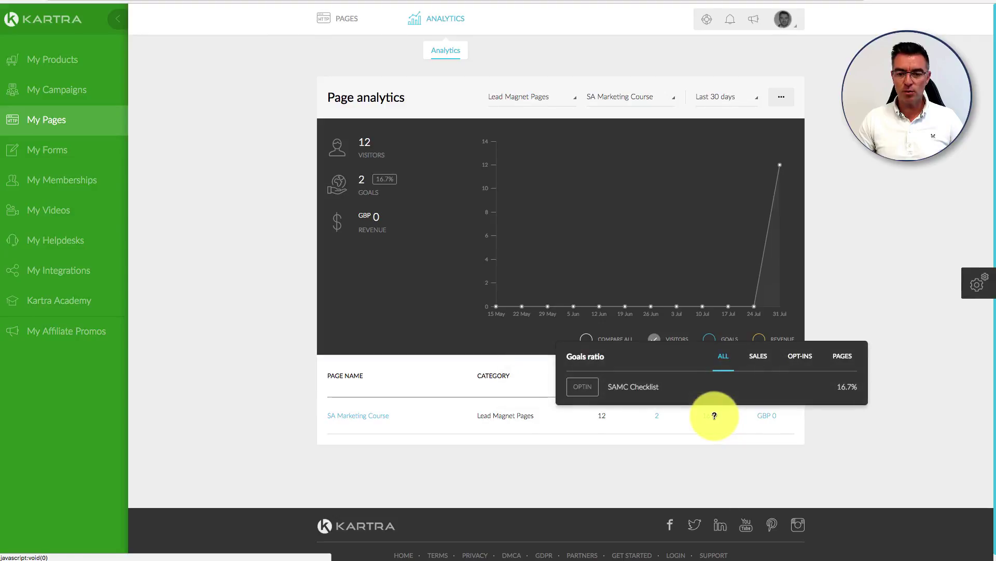
click(757, 456)
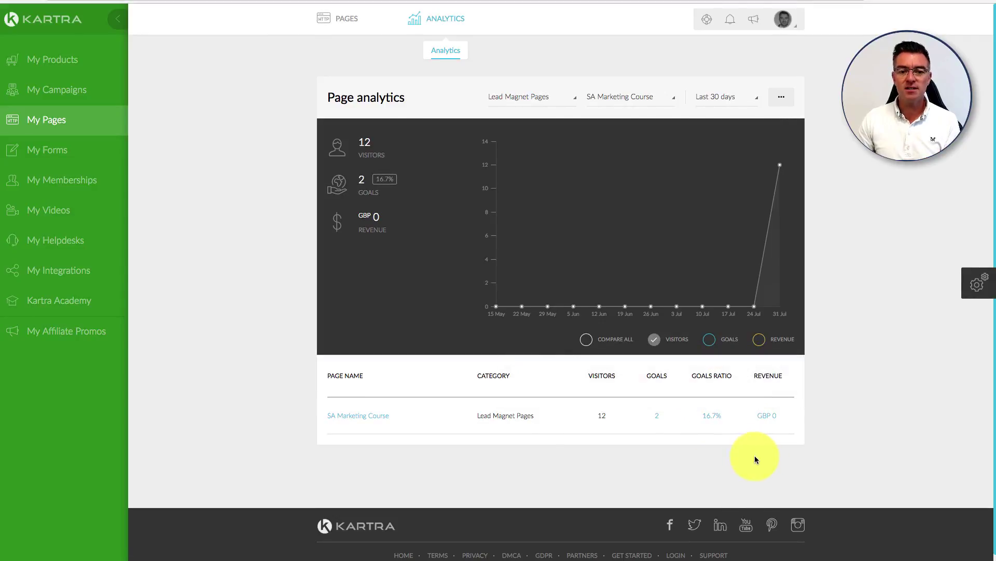